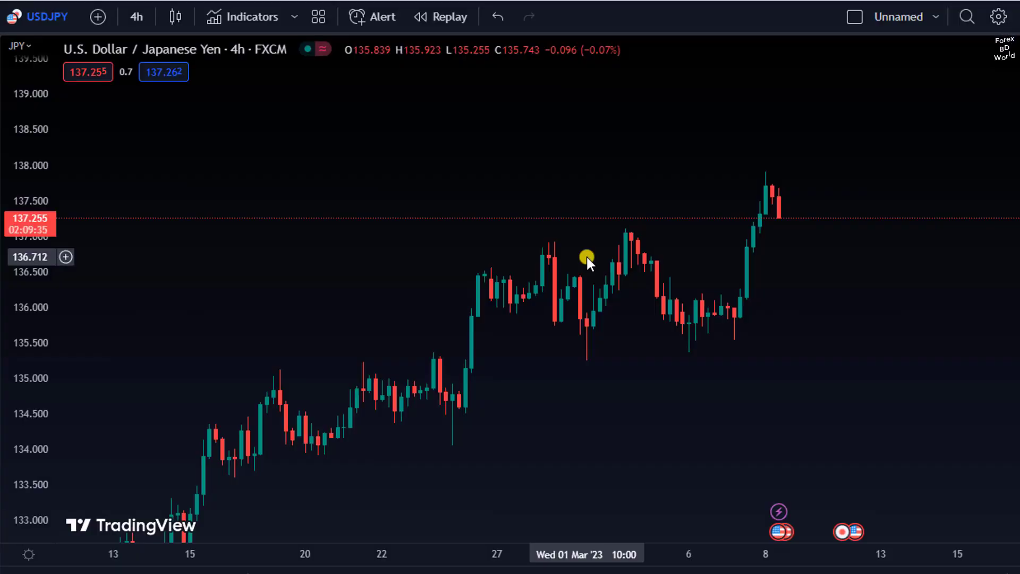
# - Open the library of indicators, metrics and strategies for the USDJPY 4h chart
pyautogui.moveTo(485, 248); pyautogui.dragTo(681, 281)
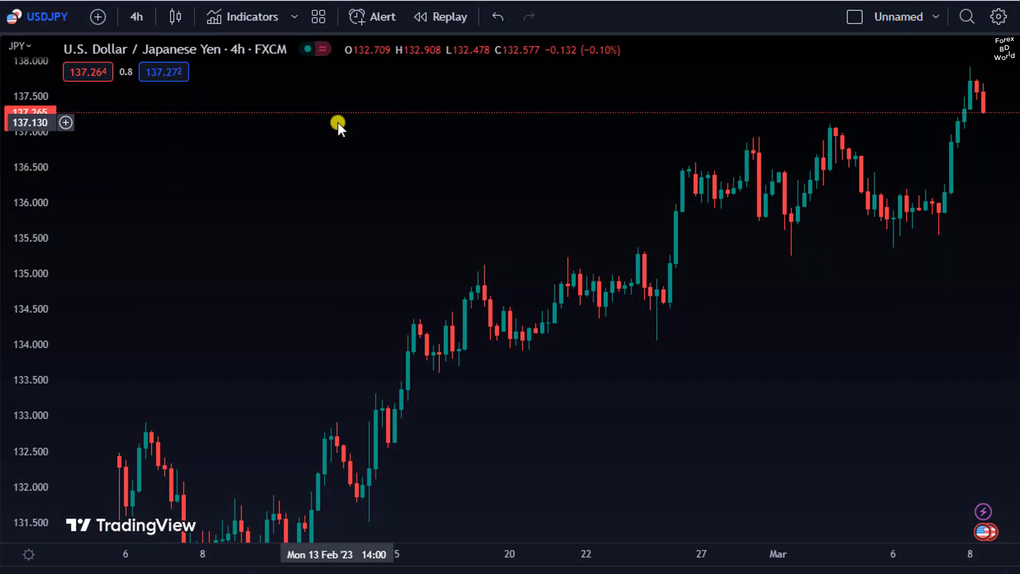
pyautogui.moveTo(401, 198); pyautogui.dragTo(313, 257)
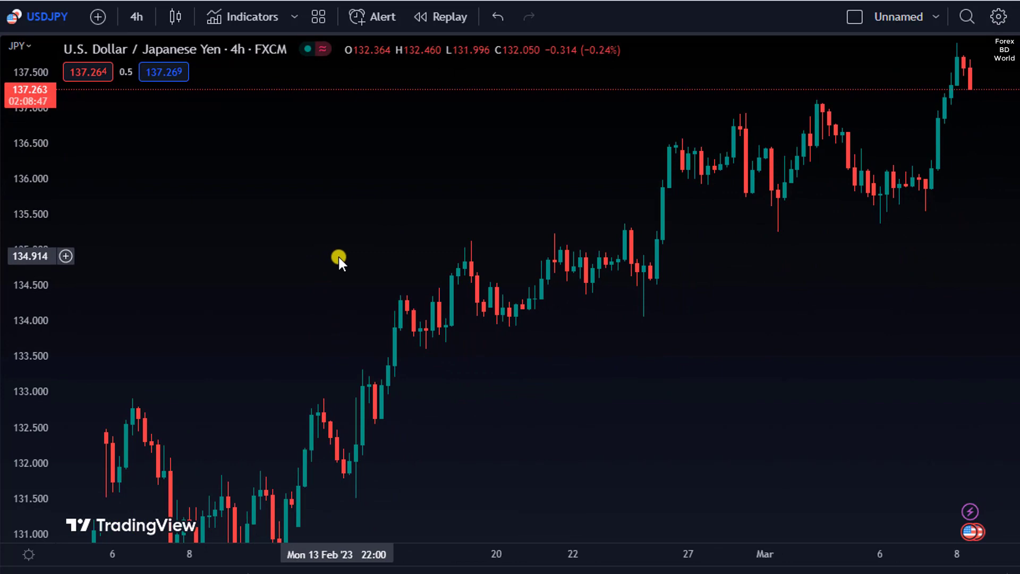
pyautogui.click(247, 17)
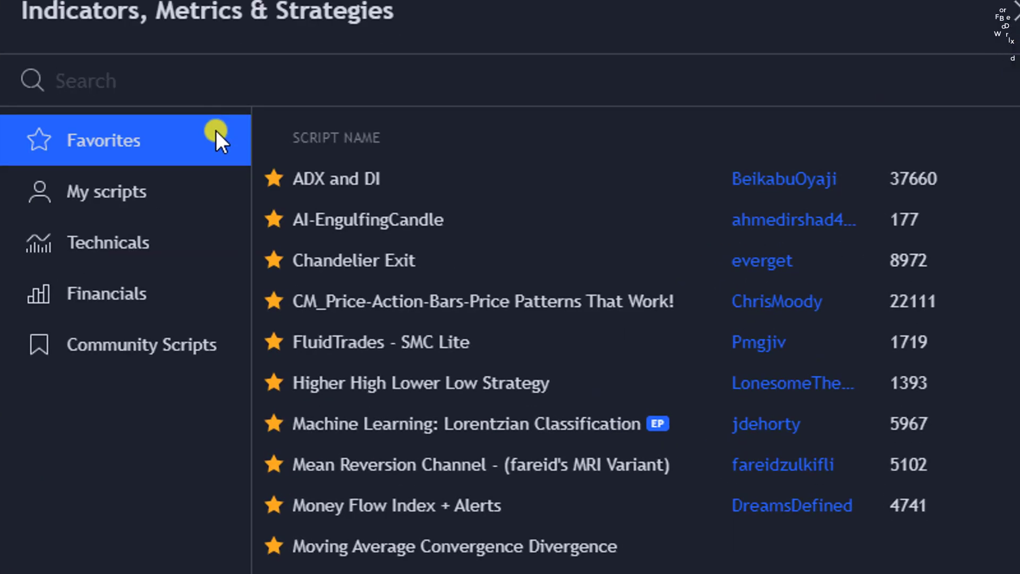
pyautogui.write('artif')
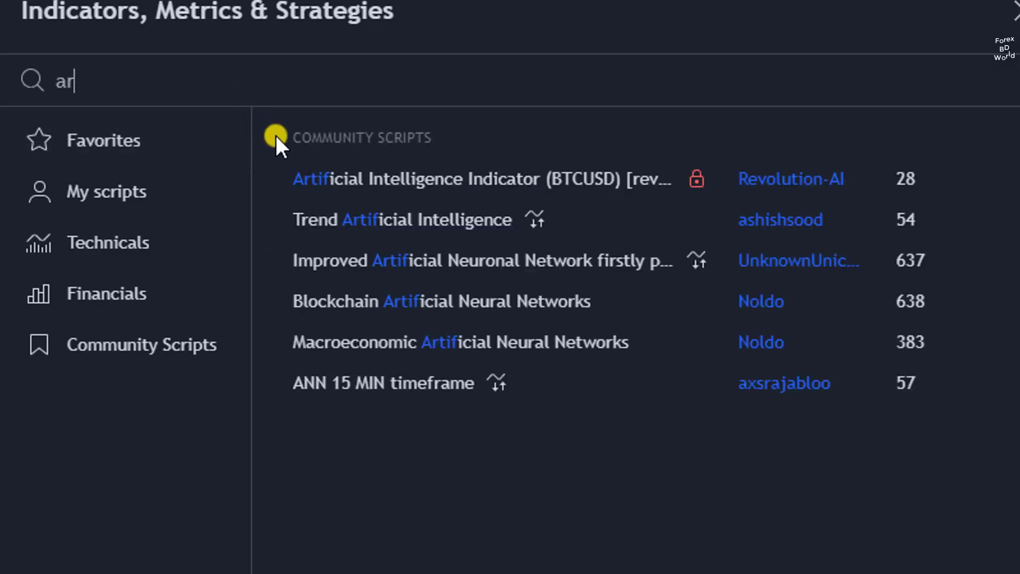
pyautogui.press('BackSpace')
pyautogui.press('BackSpace')
pyautogui.write('ai')
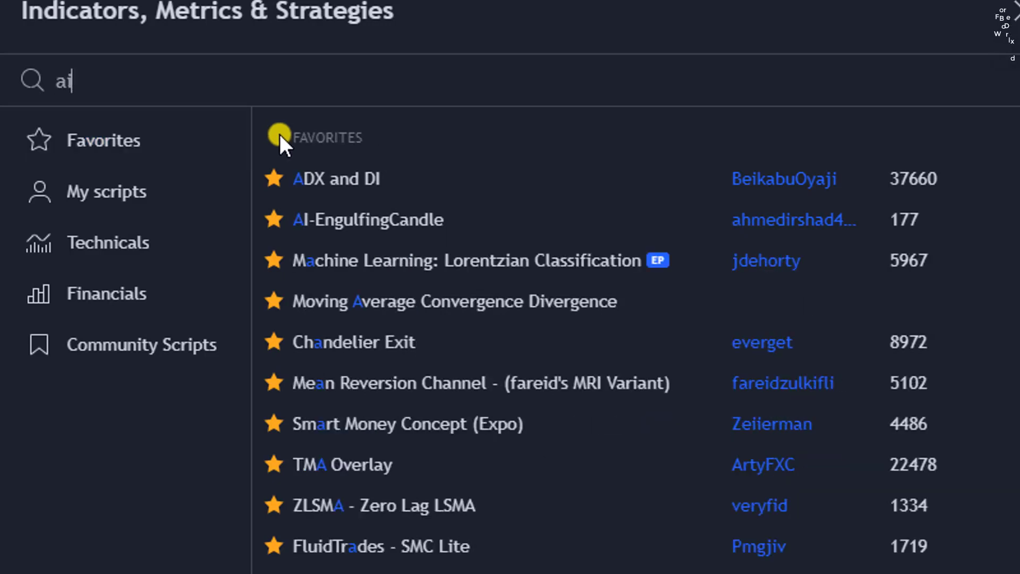
pyautogui.press('BackSpace')
pyautogui.press('BackSpace')
# - Search the library for "machin" and add the Machine Learning: kNN-based Strategy script to the chart
pyautogui.write('m')
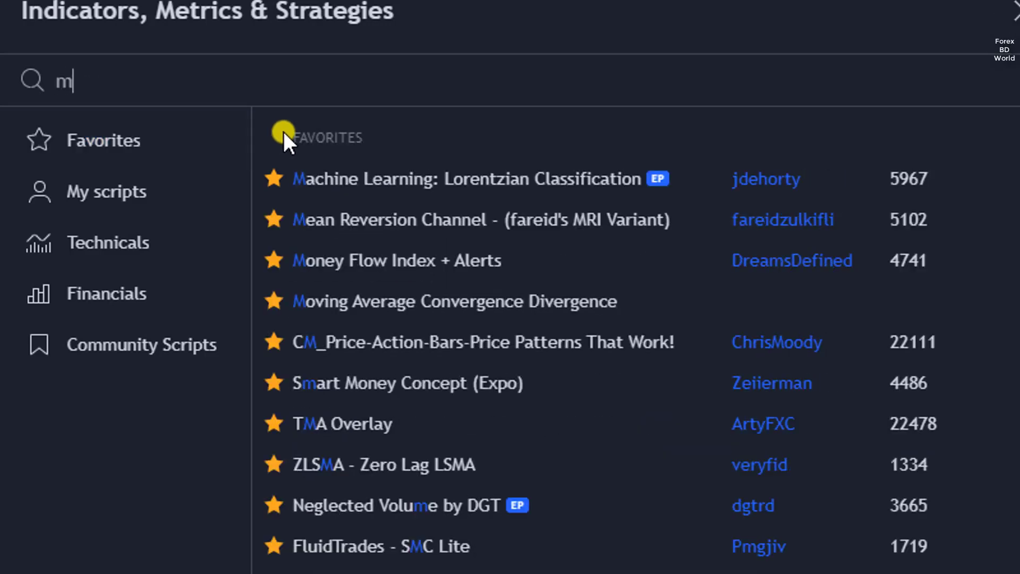
pyautogui.write('achin')
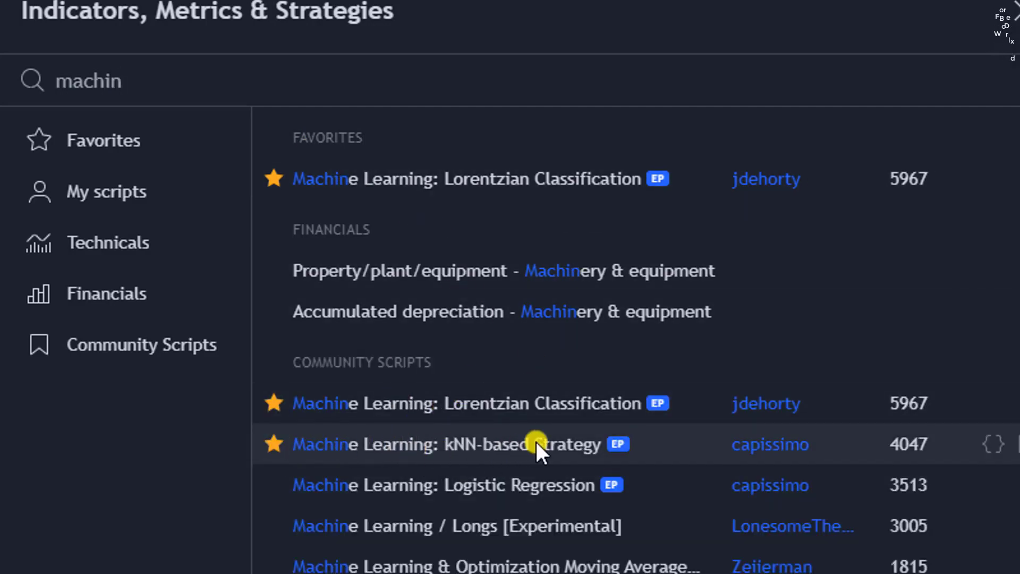
pyautogui.click(462, 445)
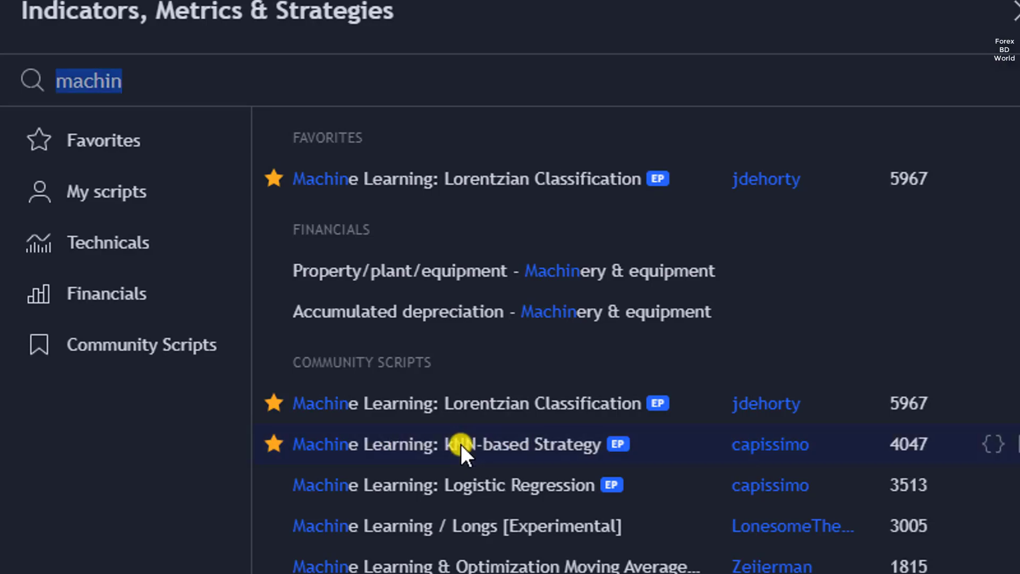
pyautogui.press('Escape')
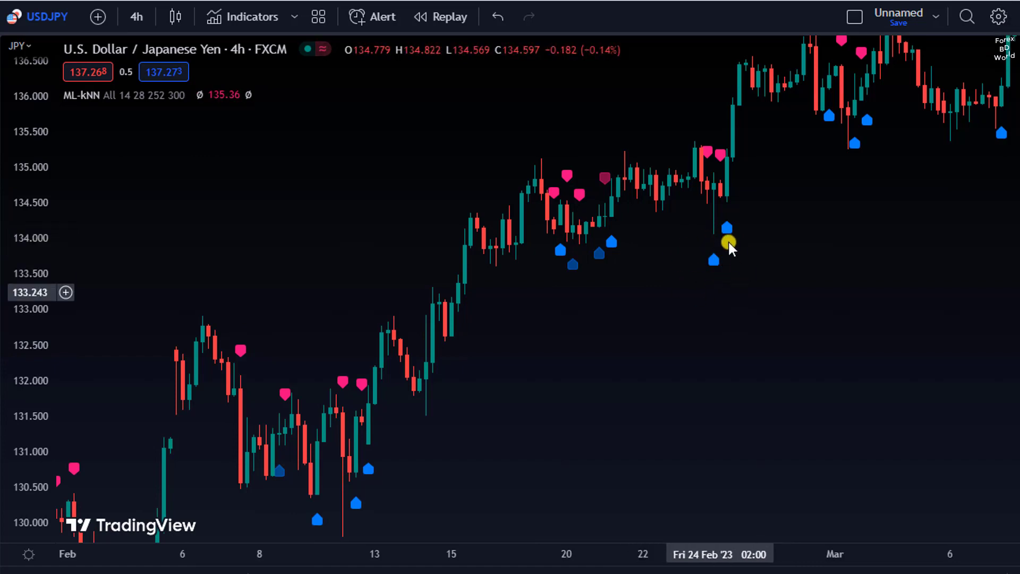
# - Search the indicator library for "linea" and add the technical indicator Linear Regression Channel to the chart
pyautogui.click(229, 15)
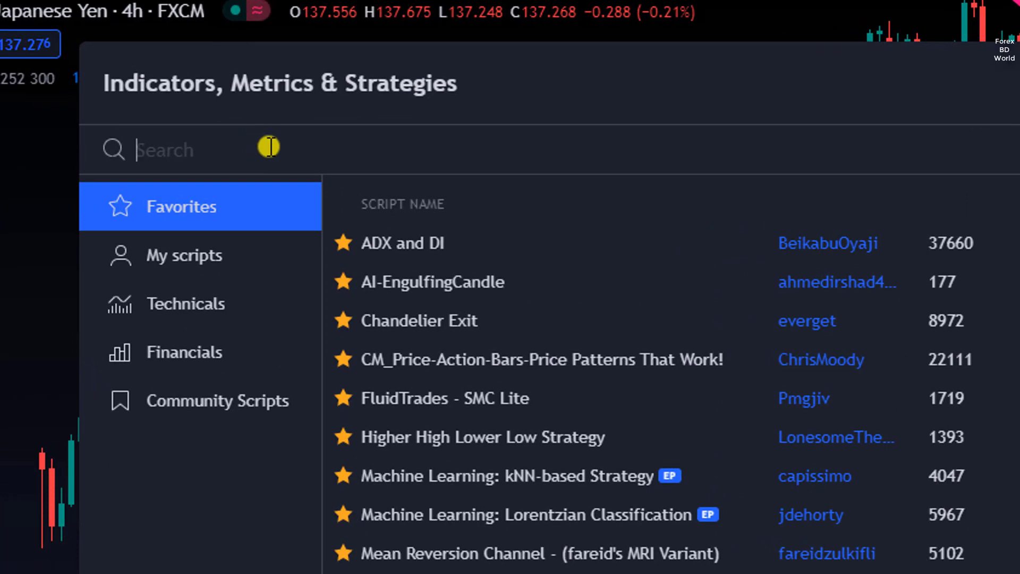
pyautogui.write('lin')
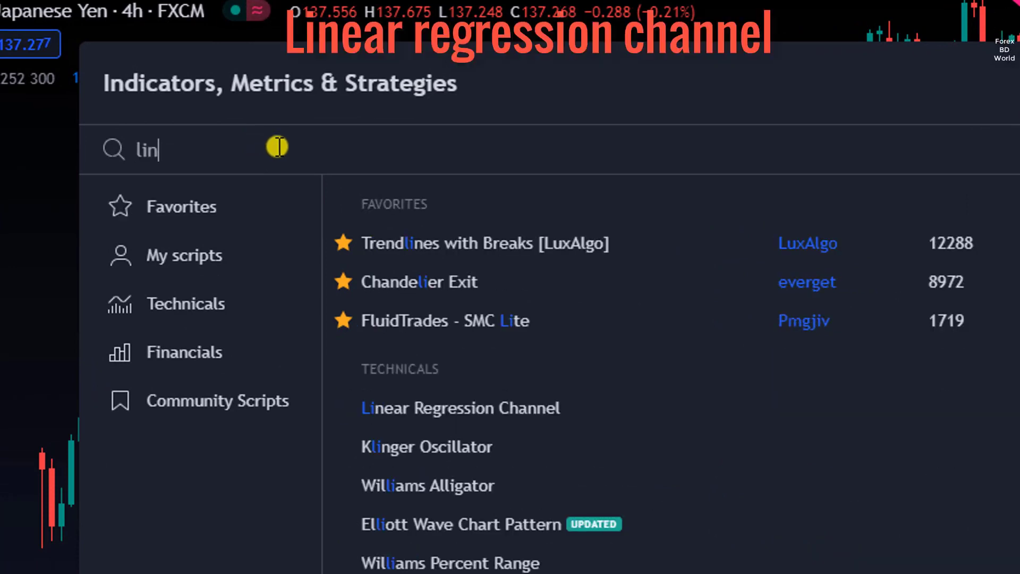
pyautogui.write('ea')
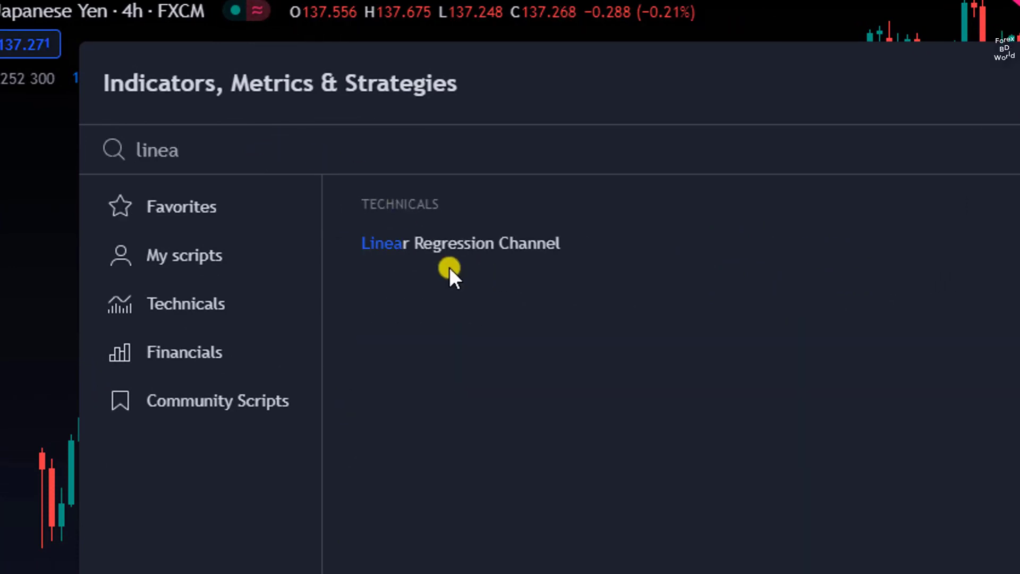
pyautogui.click(390, 240)
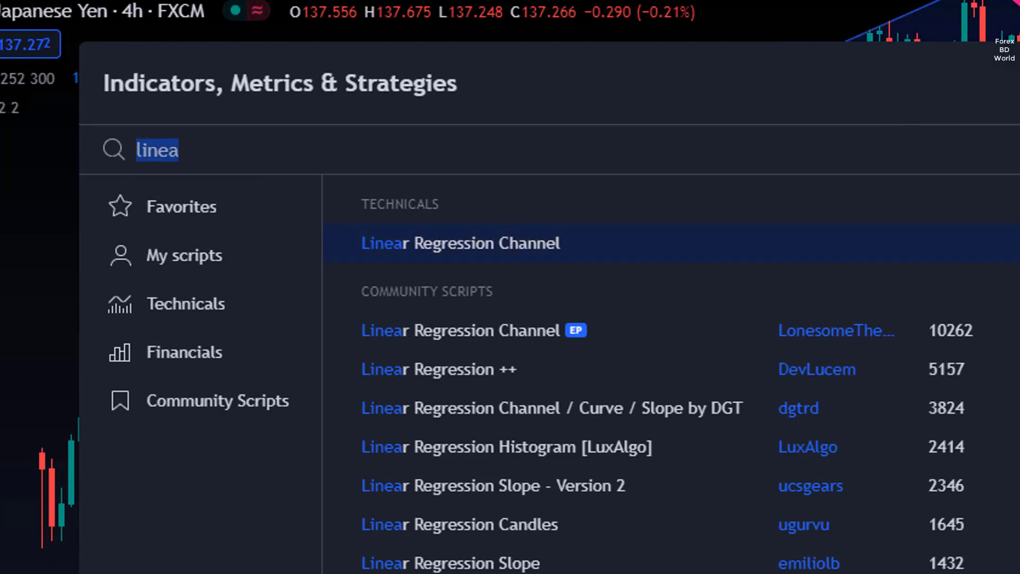
pyautogui.press('Escape')
# - Set the Linear Regression Channel's length to 200 in its inputs
pyautogui.scroll(5, 726, 426)
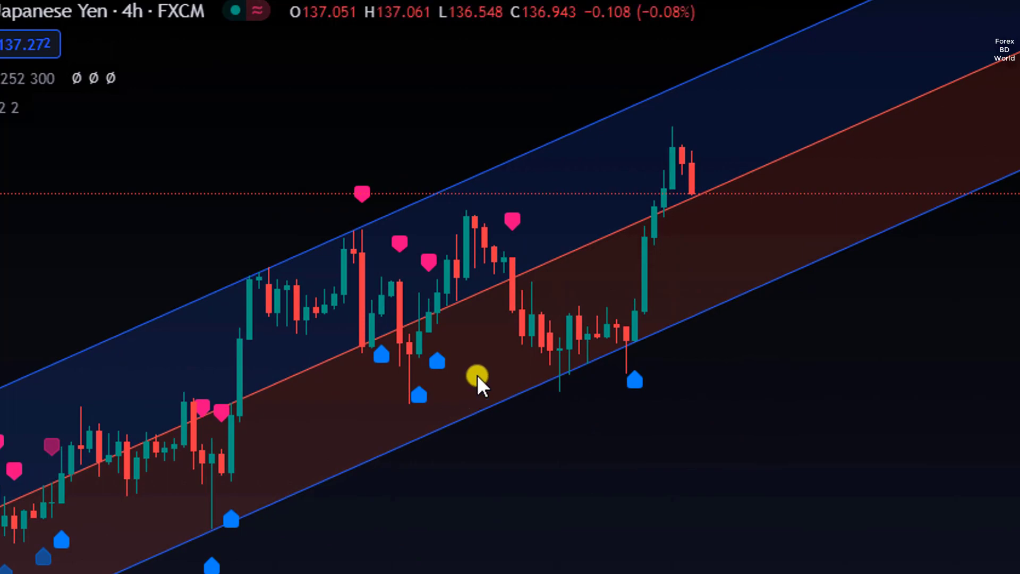
pyautogui.scroll(-3, 480, 392)
pyautogui.scroll(3, 505, 394)
pyautogui.moveTo(765, 405); pyautogui.dragTo(1014, 453)
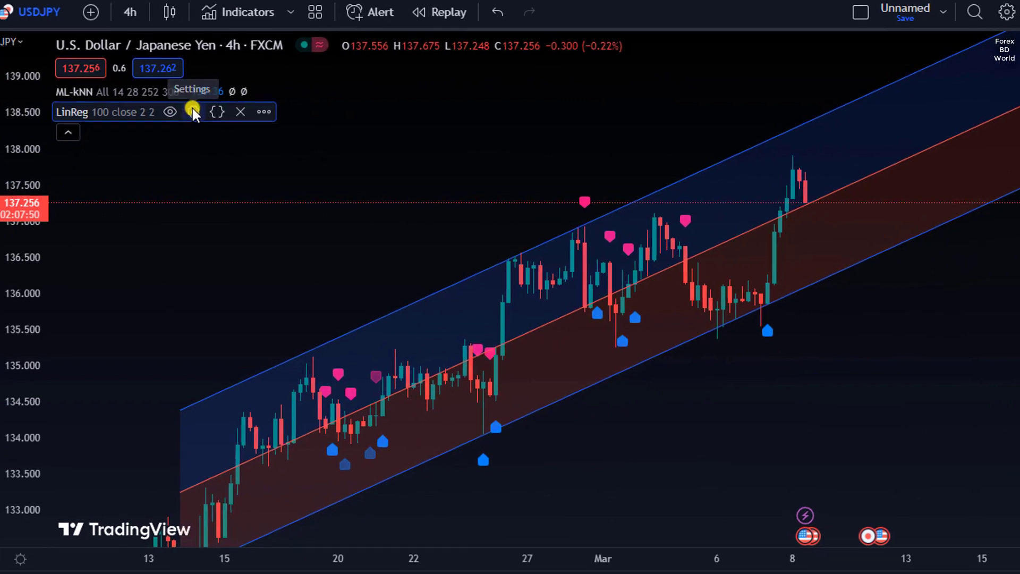
pyautogui.click(199, 115)
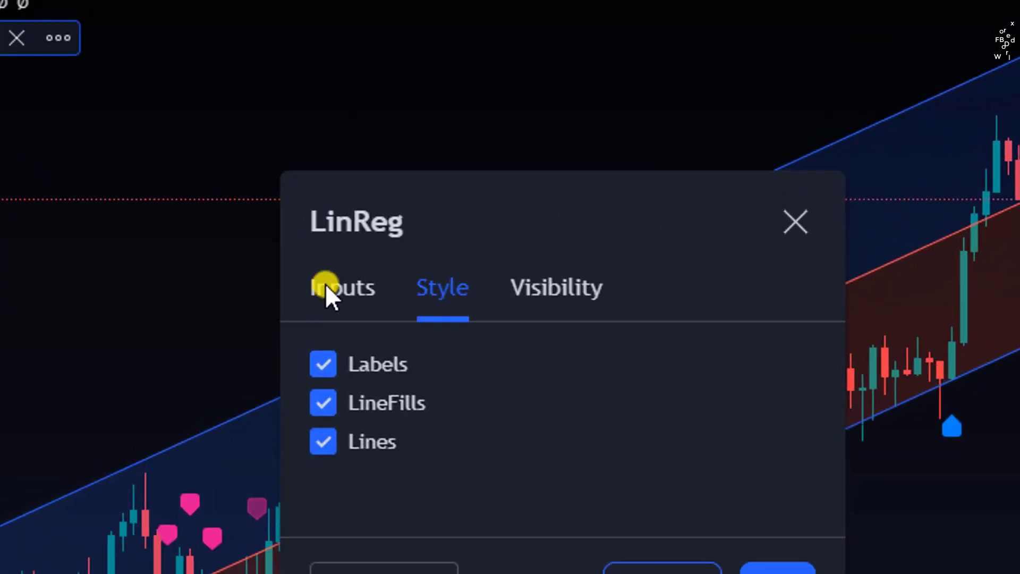
pyautogui.click(325, 284)
pyautogui.click(427, 79)
pyautogui.write('200')
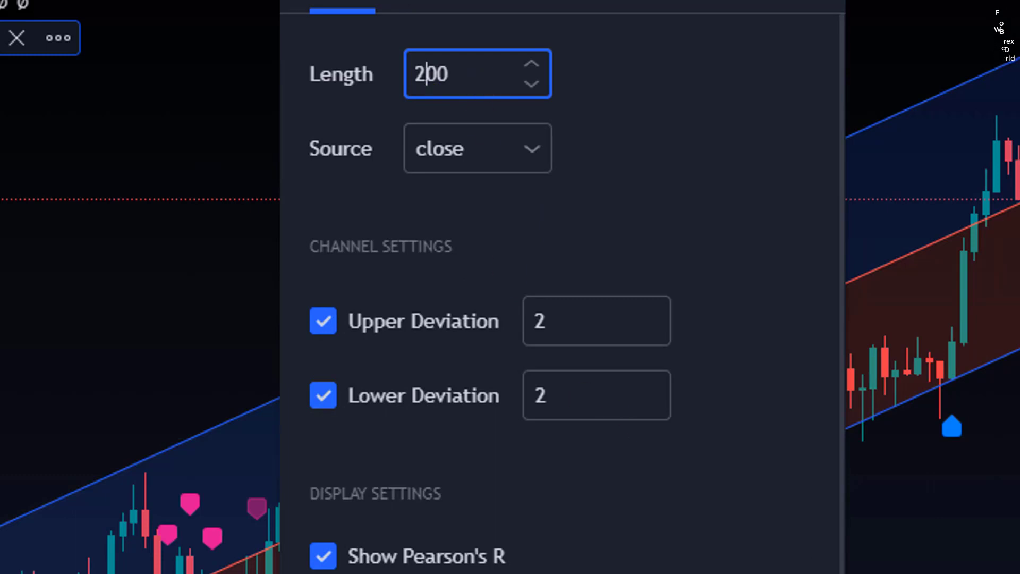
pyautogui.click(680, 381)
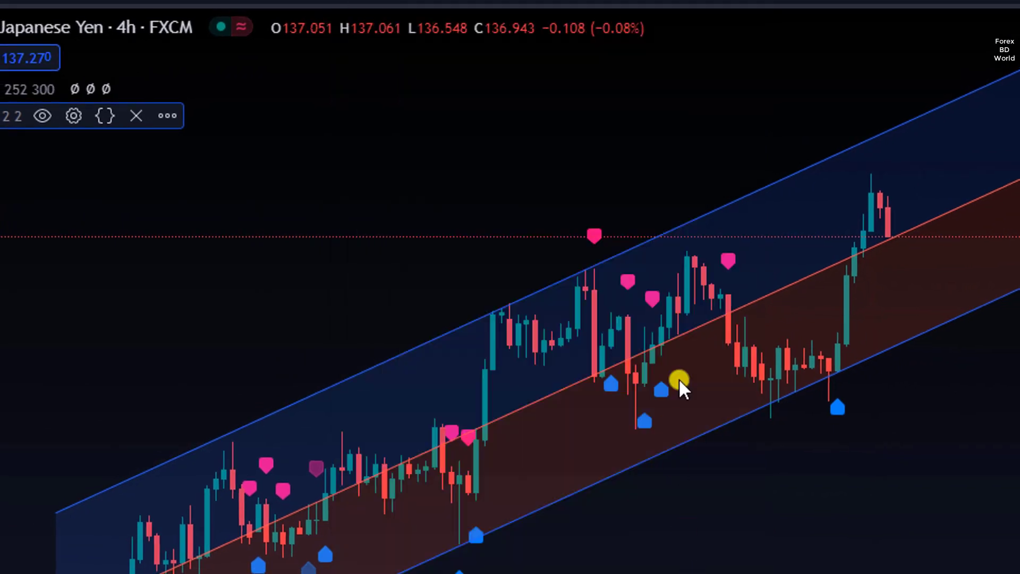
# - Search the indicator library for "negl" and add Neglected Volume by DGT to the USDJPY chart
pyautogui.moveTo(640, 109); pyautogui.dragTo(471, 126)
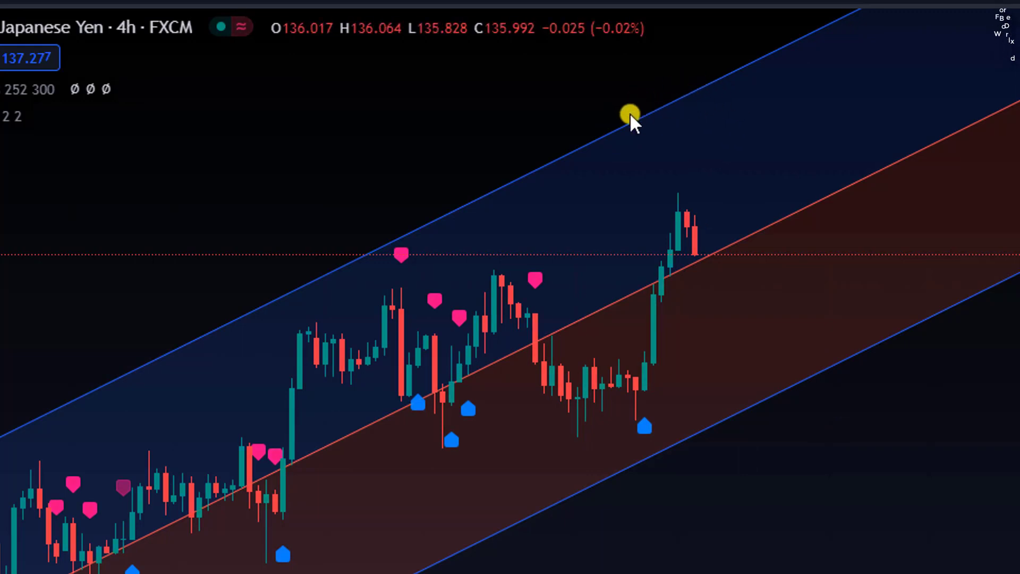
pyautogui.moveTo(352, 170); pyautogui.dragTo(692, 46)
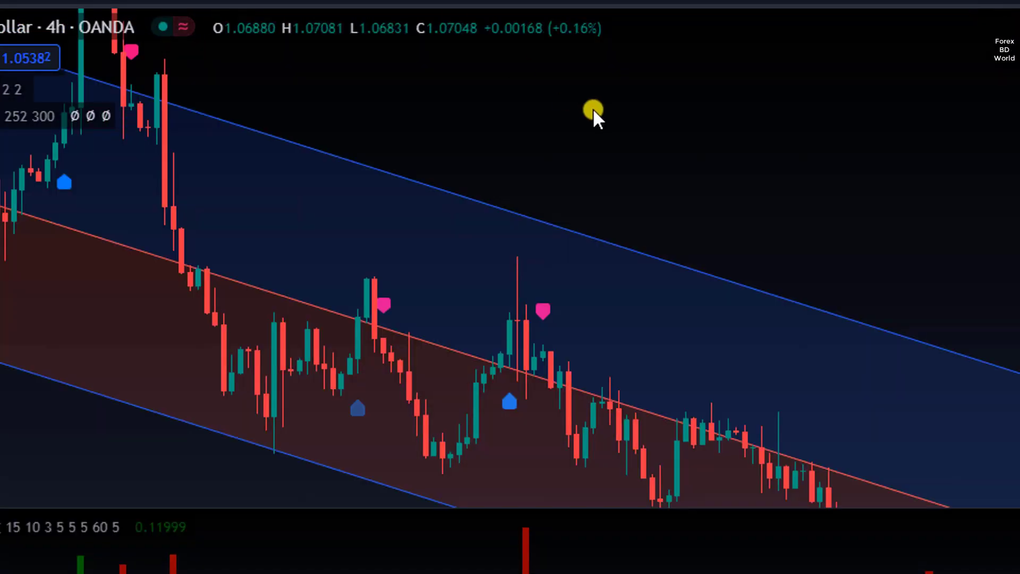
pyautogui.hscroll(-5, 593, 112)
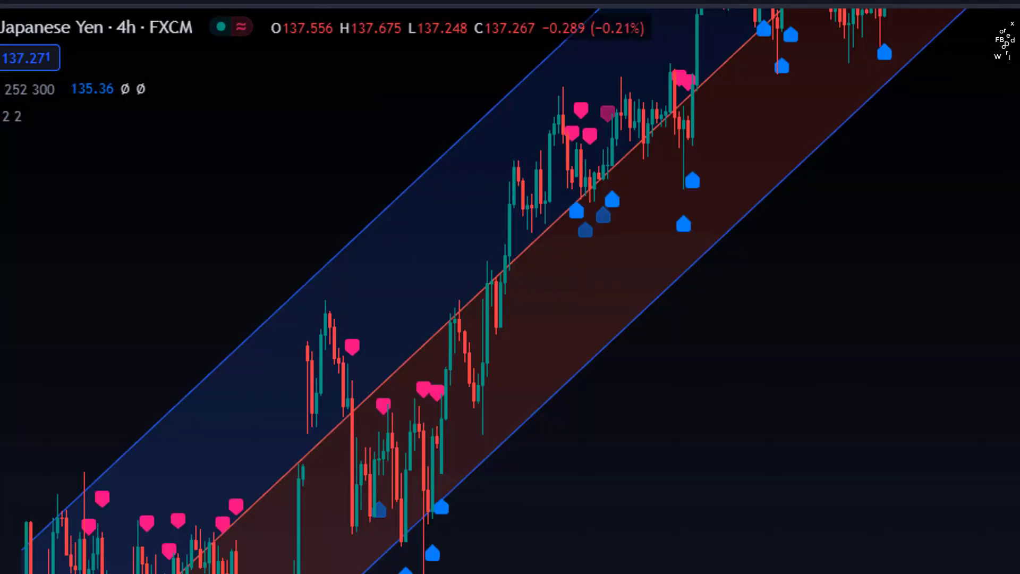
pyautogui.press('/')
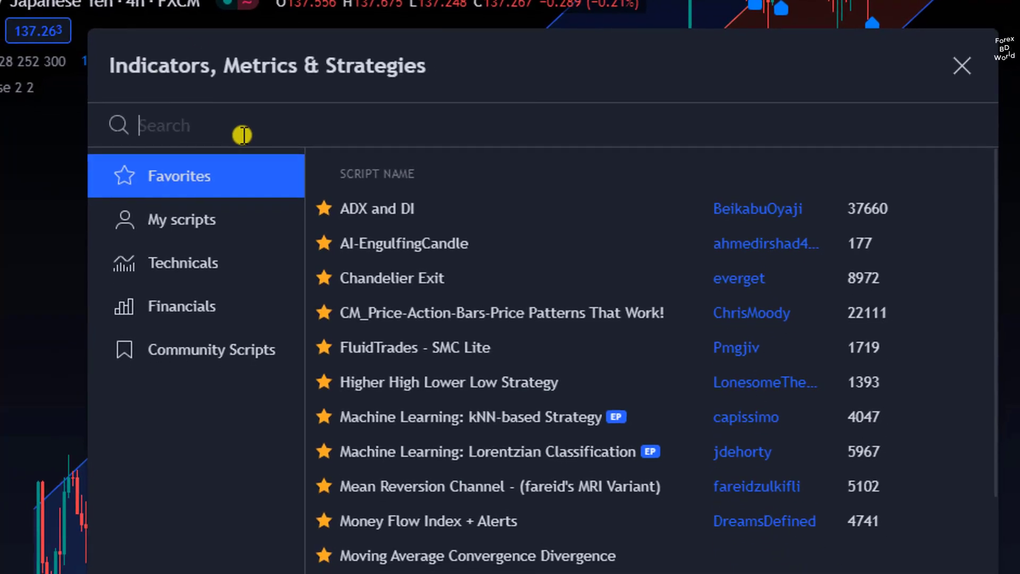
pyautogui.write('negl')
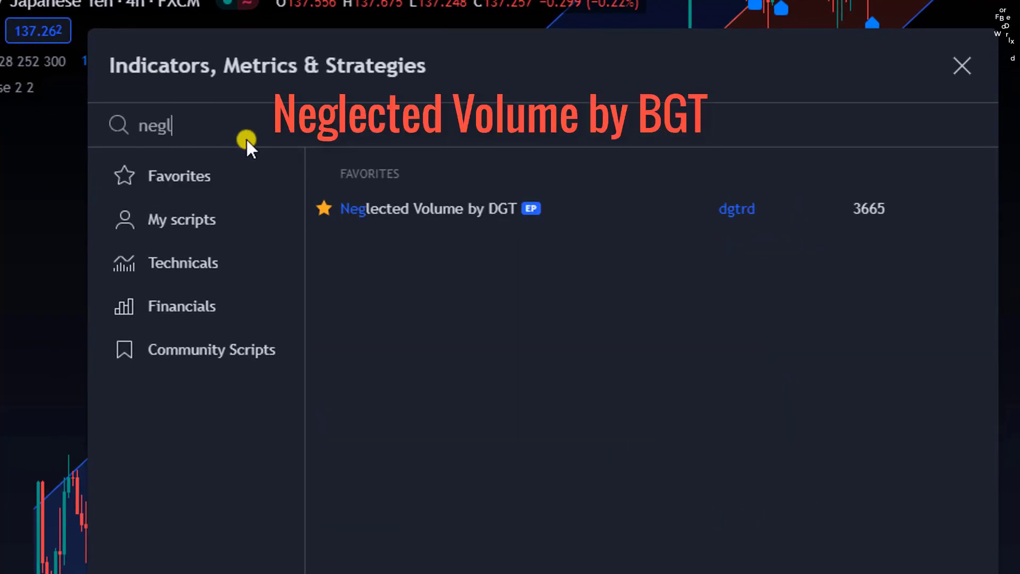
pyautogui.click(430, 206)
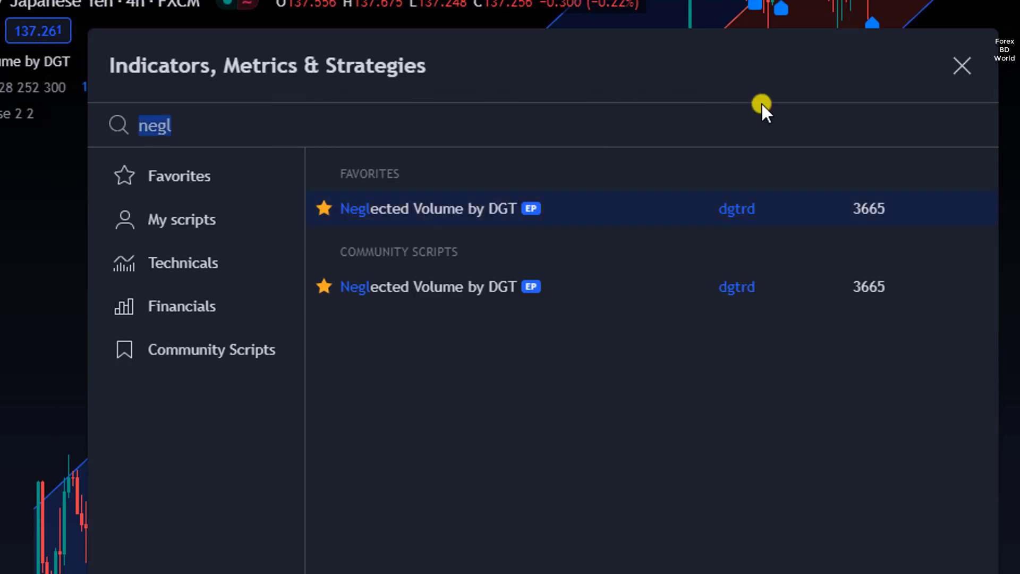
pyautogui.click(961, 65)
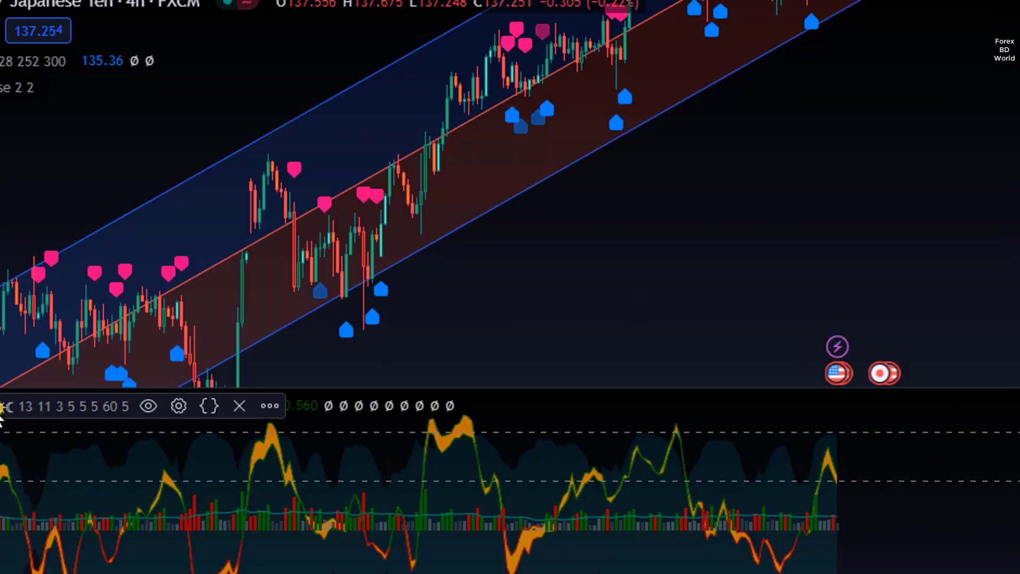
# - In the Neglected Volume inputs, set the Relative Volume Strength Threshold to 10 and the value directly above it to 15
pyautogui.click(177, 404)
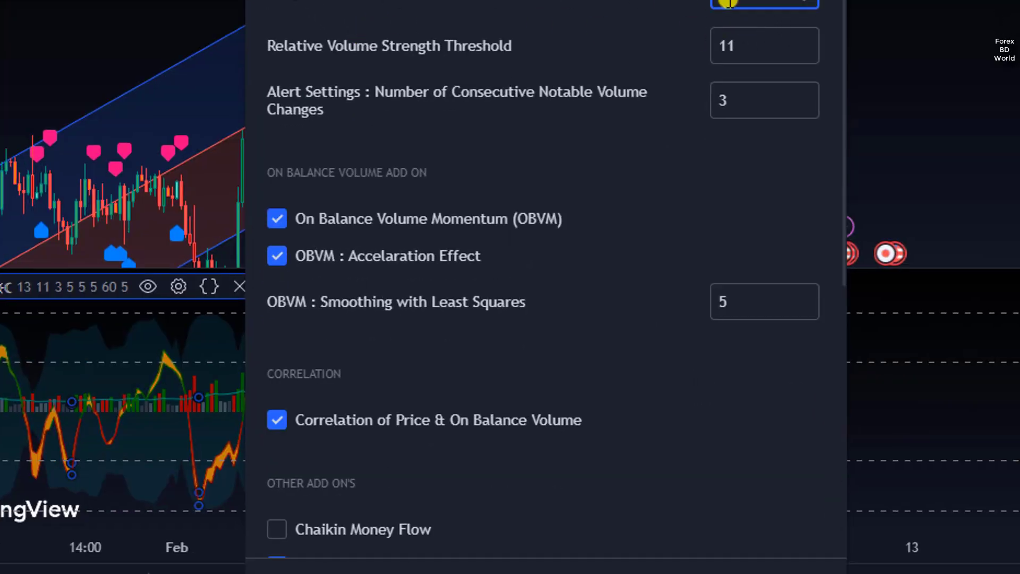
pyautogui.click(743, 46)
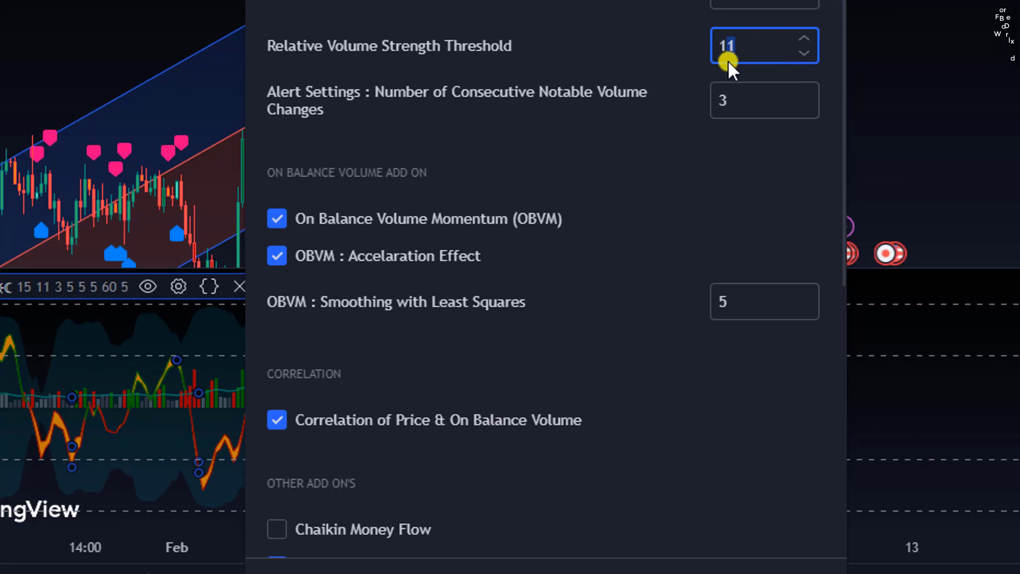
pyautogui.write('0')
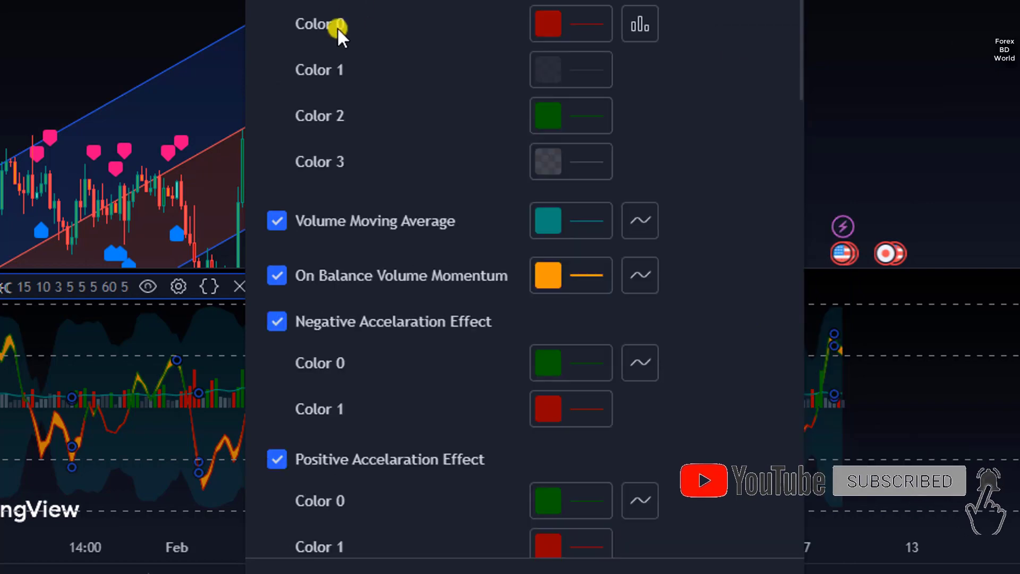
# - Hide the Volume Moving Average, On Balance Volume Momentum, Negative Accelaration Effect and Positive Accelaration Effect in the Neglected Volume style
pyautogui.click(279, 219)
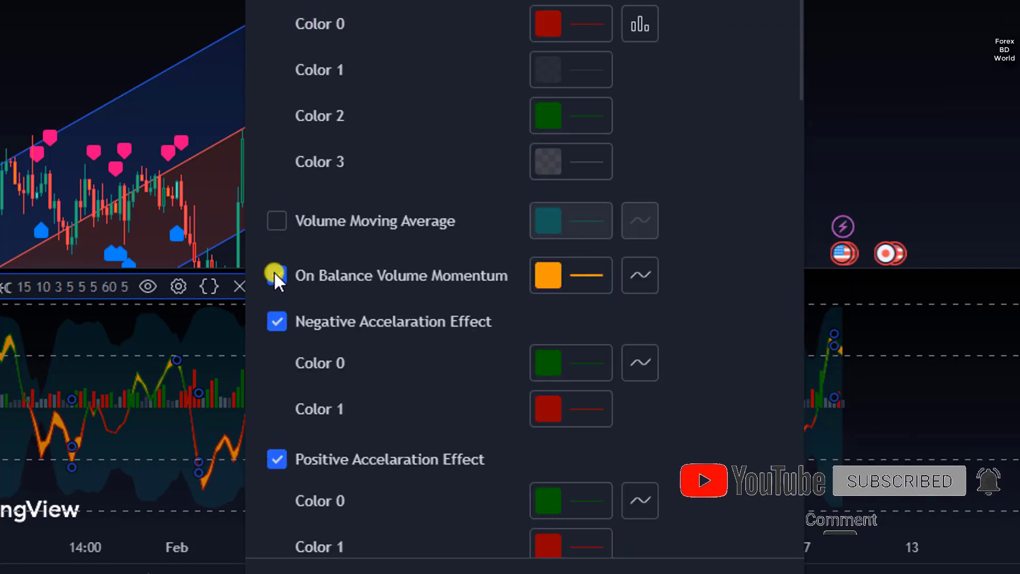
pyautogui.click(277, 274)
pyautogui.click(276, 322)
pyautogui.click(285, 460)
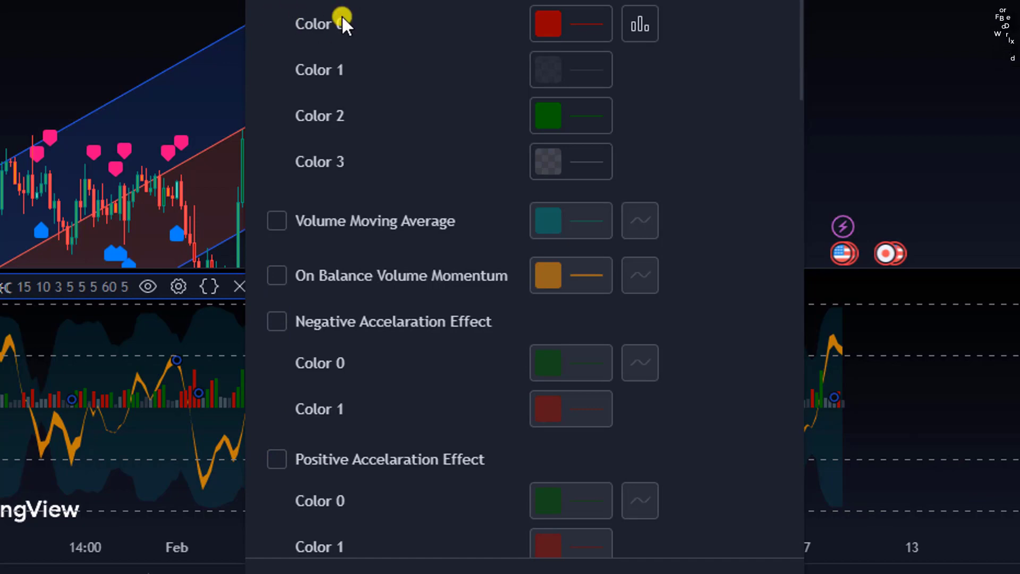
# - Hide the Regular Bullish and Hidden Bullish plots together with both of their labels
pyautogui.scroll(-15, 376, 32)
pyautogui.click(276, 98)
pyautogui.click(276, 244)
pyautogui.click(276, 290)
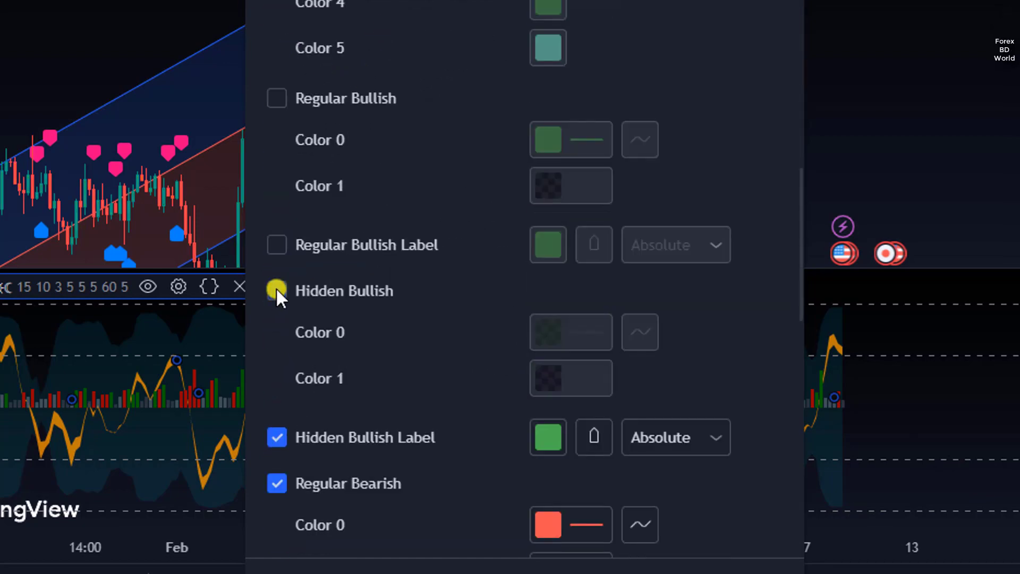
pyautogui.scroll(-8, 317, 221)
pyautogui.click(280, 2)
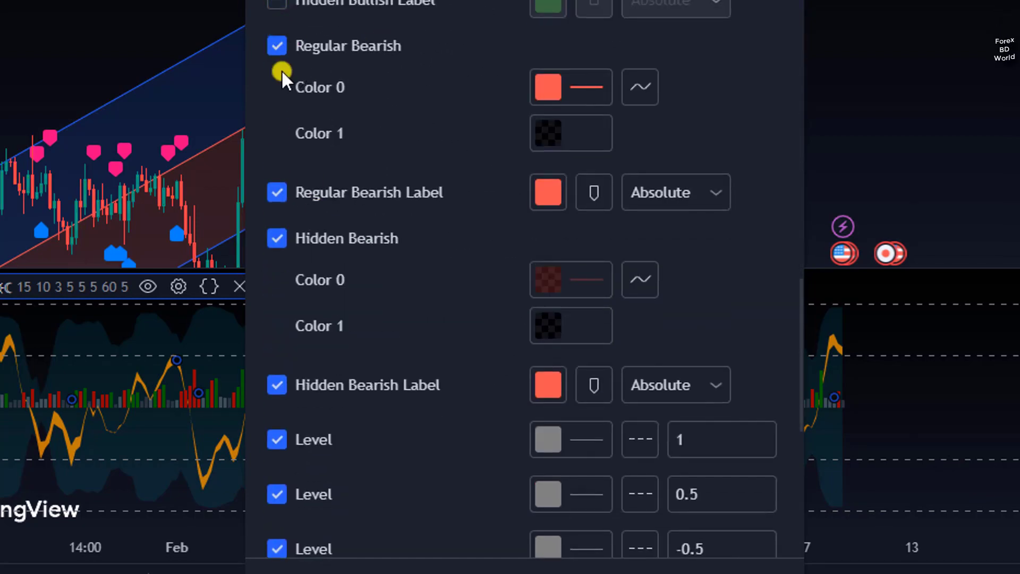
# - Hide the Regular Bearish and Hidden Bearish plots with their labels, along with the level line at 1
pyautogui.click(277, 192)
pyautogui.click(277, 237)
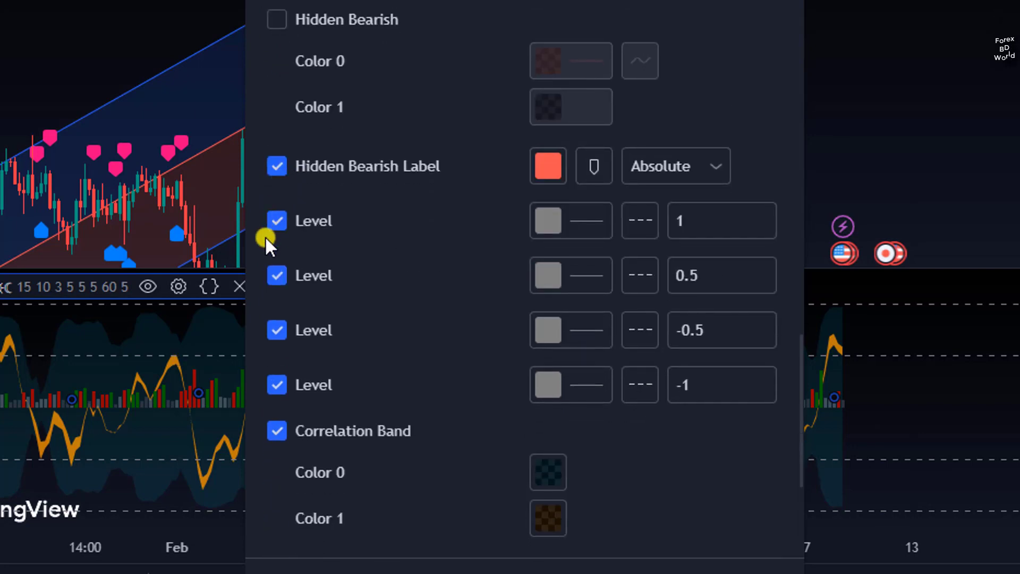
pyautogui.click(267, 235)
pyautogui.click(278, 179)
# - Hide the level lines at 0.5, -0.5 and -1, the Correlation Band and the remaining extras below it, keeping the volume columns
pyautogui.click(275, 277)
pyautogui.click(275, 327)
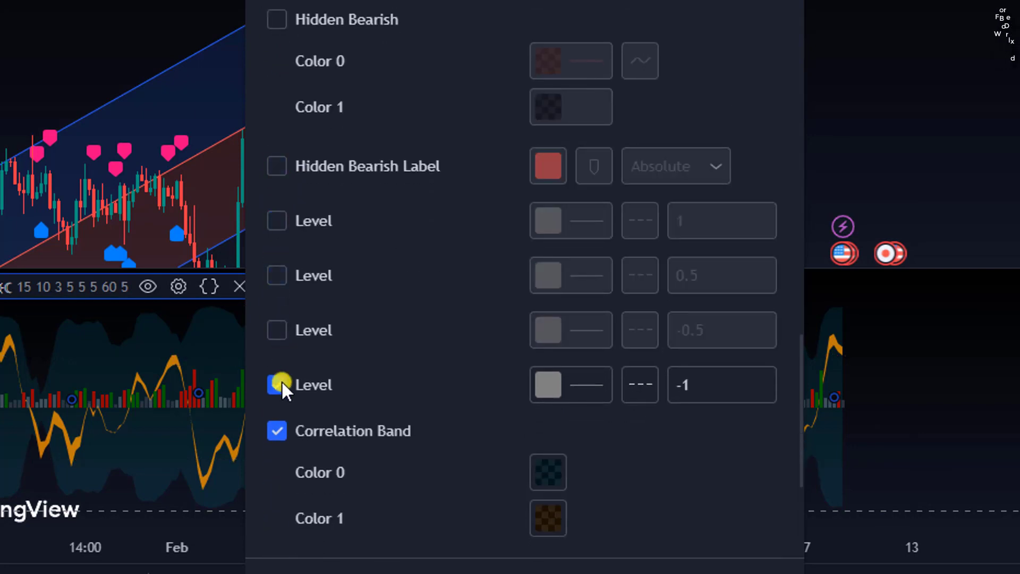
pyautogui.click(277, 384)
pyautogui.click(276, 428)
pyautogui.scroll(-4, 276, 421)
pyautogui.click(277, 357)
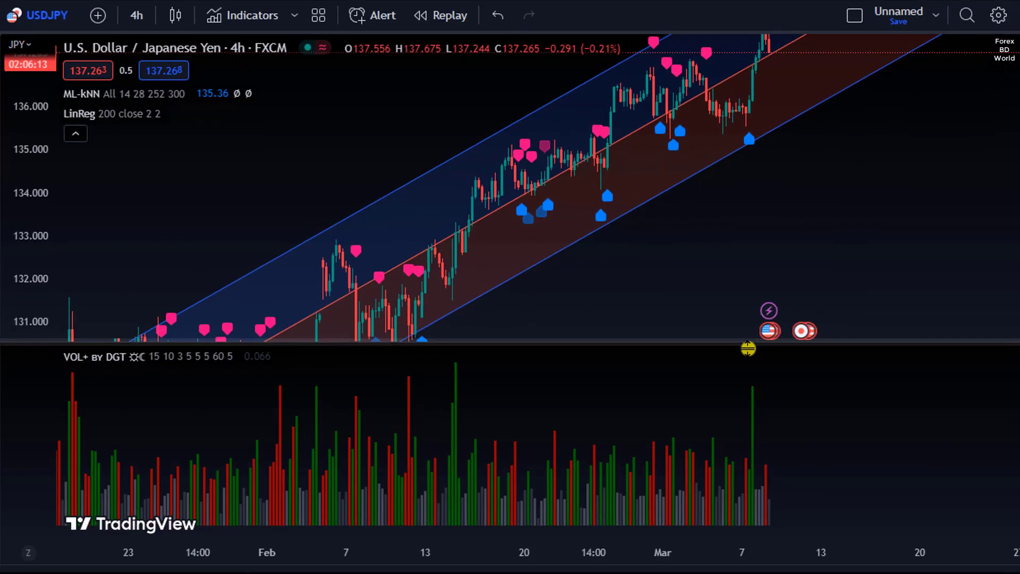
# - Enlarge the price chart by shrinking the volume indicator's pane, and bring the latest USDJPY candles into view with the regression channel
pyautogui.moveTo(748, 349); pyautogui.dragTo(746, 392)
pyautogui.hscroll(5, 690, 319)
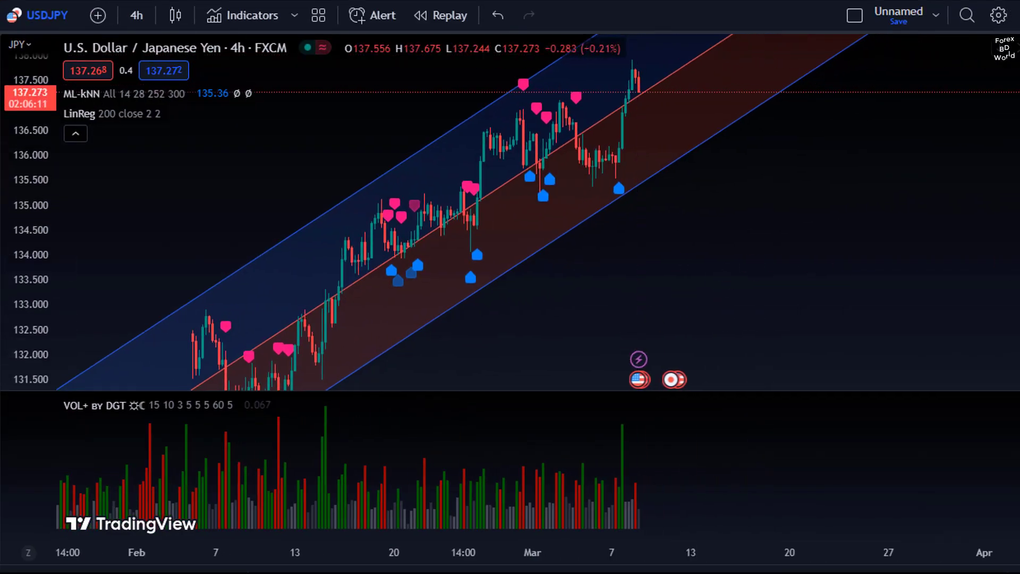
pyautogui.moveTo(788, 177); pyautogui.dragTo(721, 260)
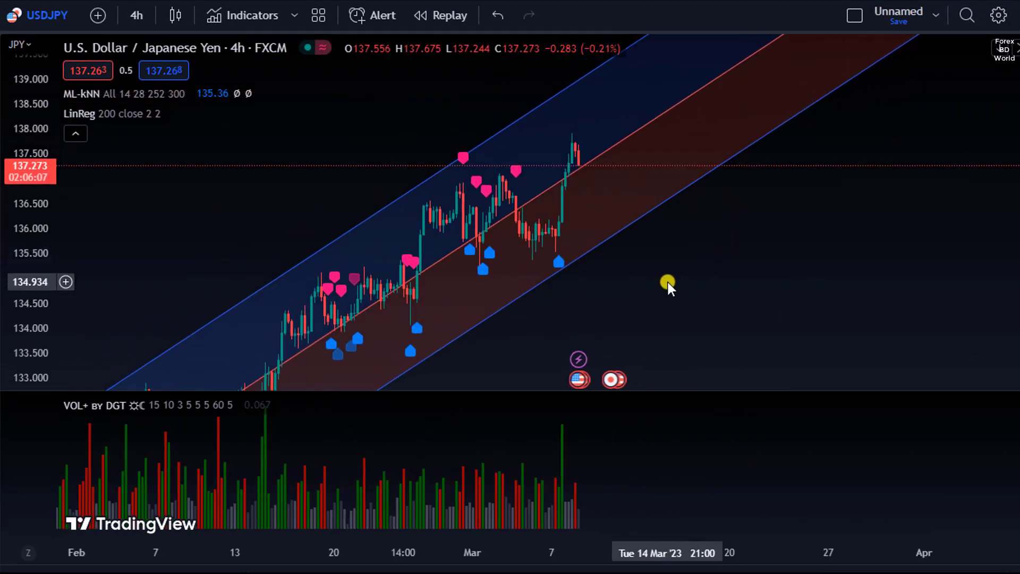
pyautogui.scroll(2, 653, 279)
pyautogui.moveTo(609, 255); pyautogui.dragTo(770, 258)
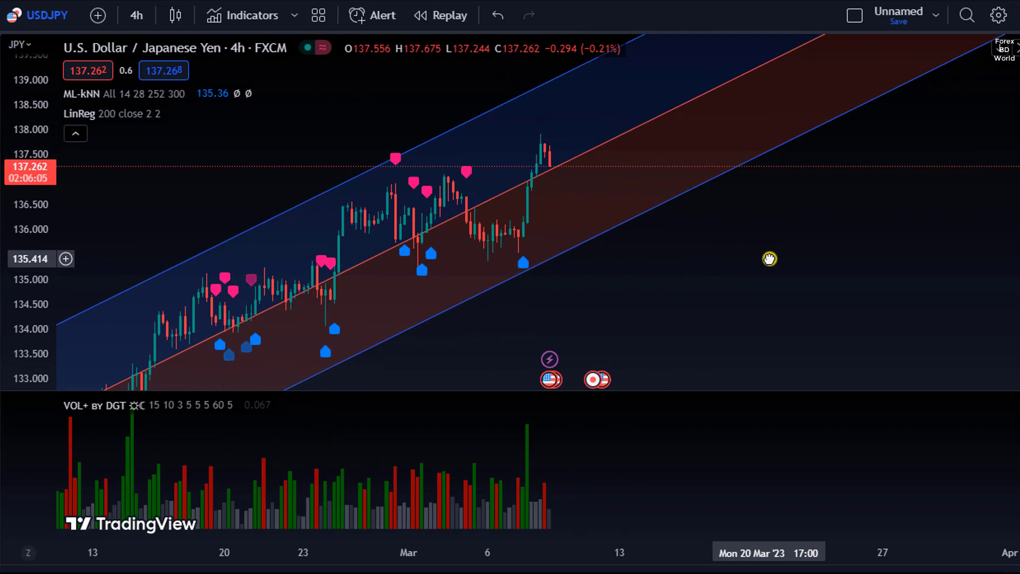
pyautogui.moveTo(382, 130); pyautogui.dragTo(487, 102)
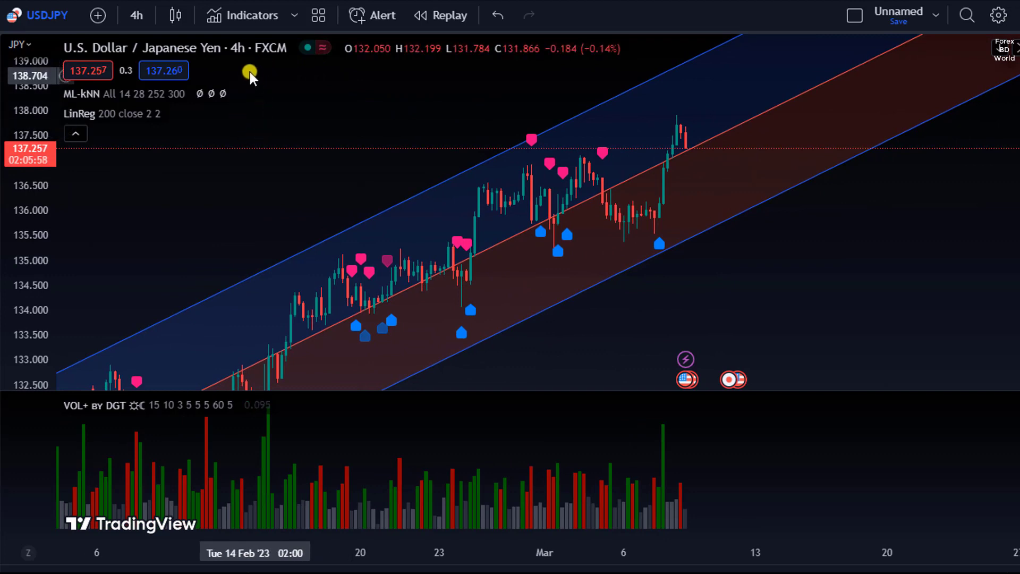
# - Examine the USDJPY buy signals around 24 February against the regression channel's middle line and the volume columns below
pyautogui.scroll(3, 537, 292)
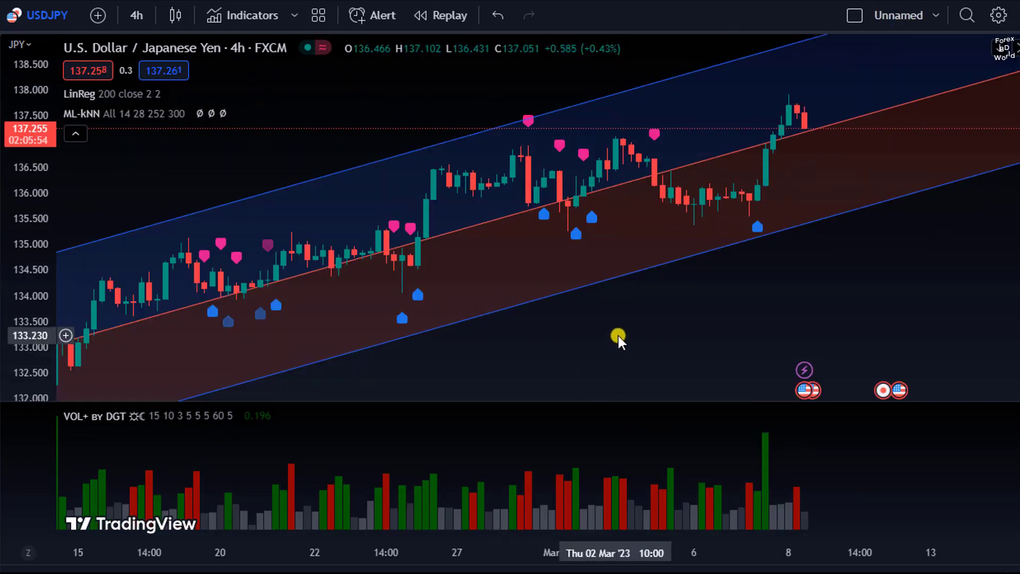
pyautogui.scroll(3, 618, 337)
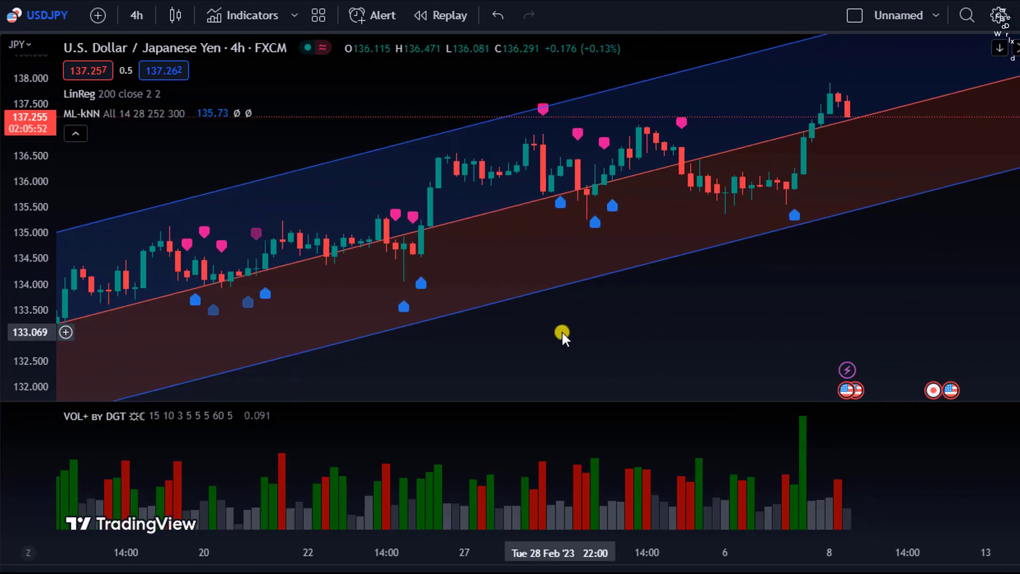
pyautogui.moveTo(499, 343); pyautogui.dragTo(560, 346)
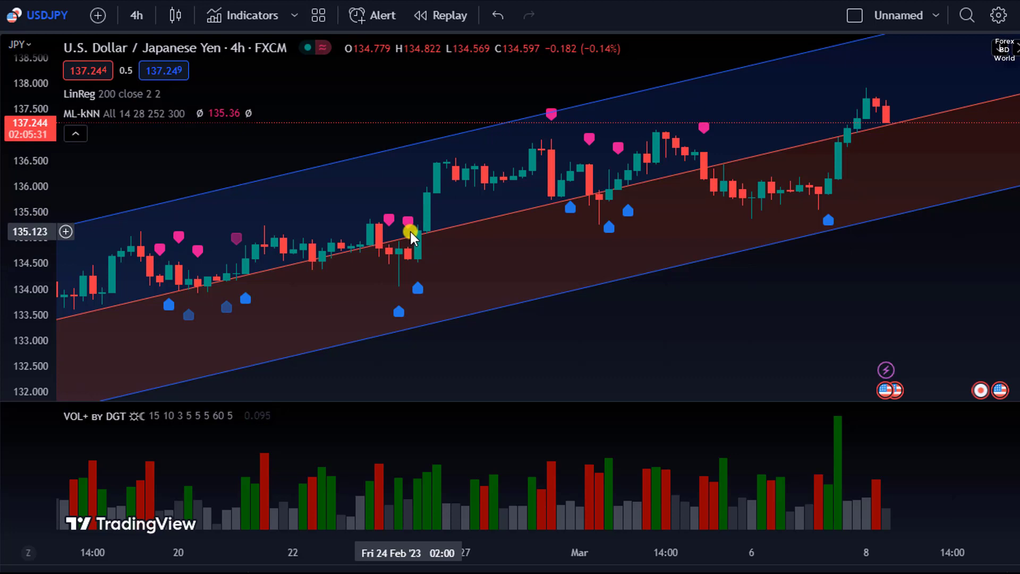
pyautogui.scroll(3, 410, 237)
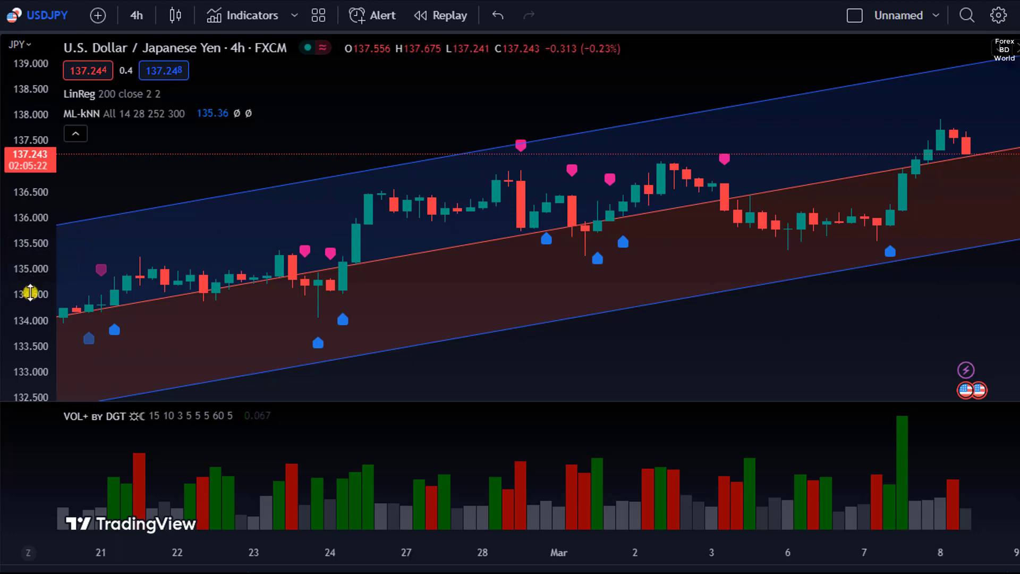
pyautogui.moveTo(367, 223); pyautogui.dragTo(439, 231)
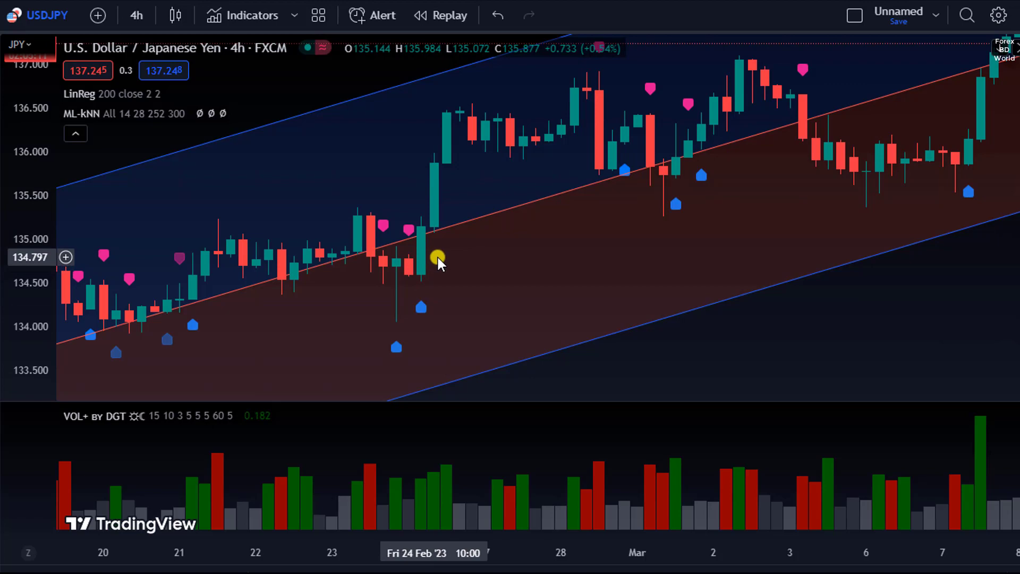
pyautogui.moveTo(214, 261); pyautogui.dragTo(386, 239)
pyautogui.scroll(-3, 549, 218)
pyautogui.moveTo(519, 216); pyautogui.dragTo(299, 142)
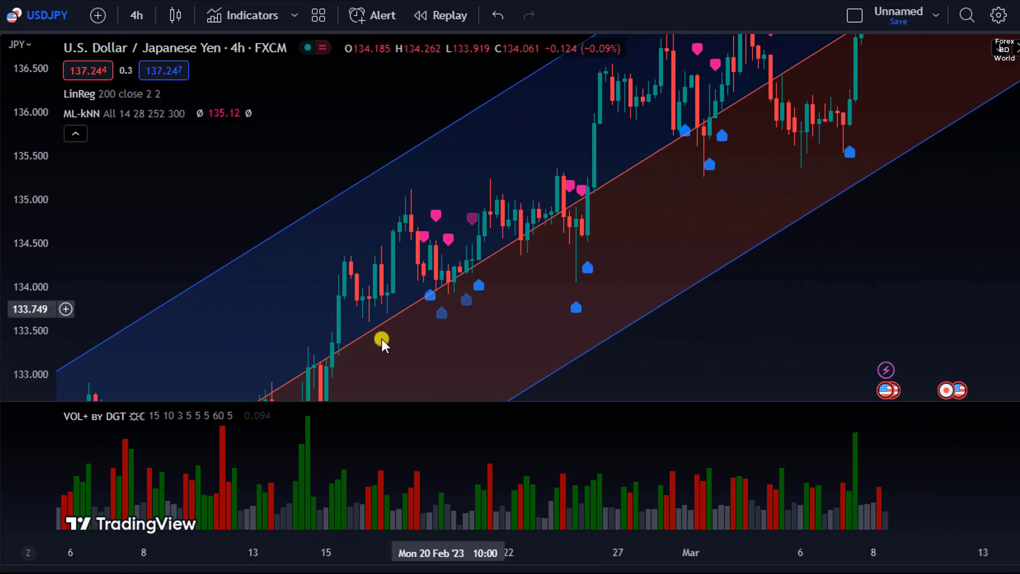
pyautogui.scroll(1, 502, 266)
pyautogui.scroll(5, 502, 265)
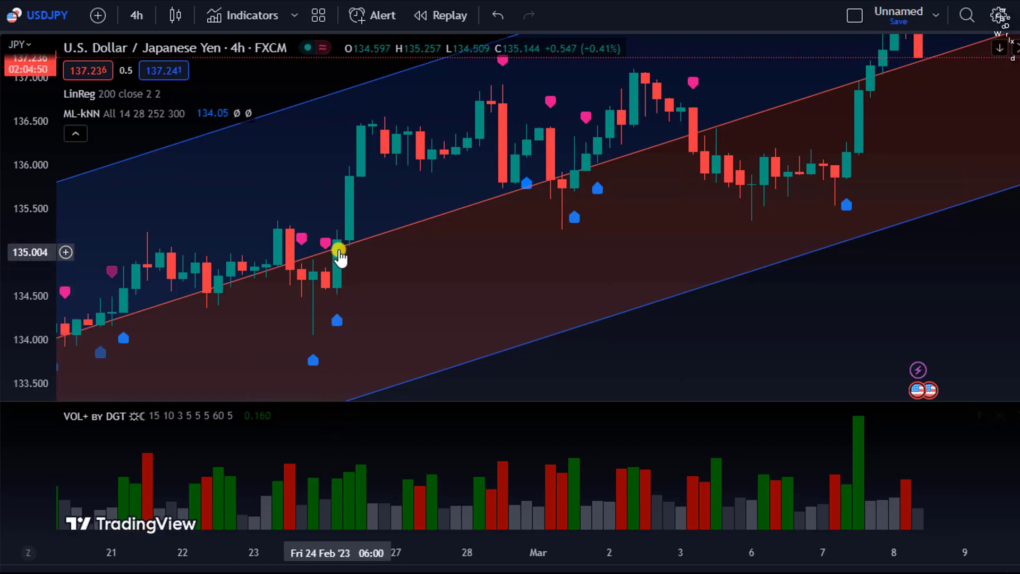
pyautogui.scroll(-3, 384, 301)
pyautogui.moveTo(319, 178); pyautogui.dragTo(255, 208)
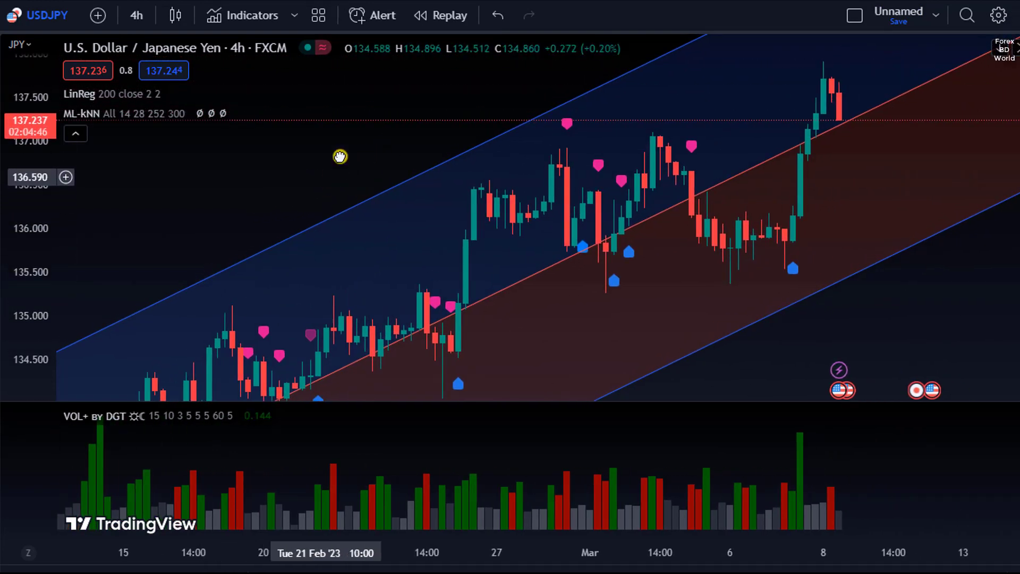
# - Place a small Fibonacci drawing below the 24 February USDJPY candles and delete it
pyautogui.scroll(1, 344, 165)
pyautogui.moveTo(295, 159); pyautogui.dragTo(354, 138)
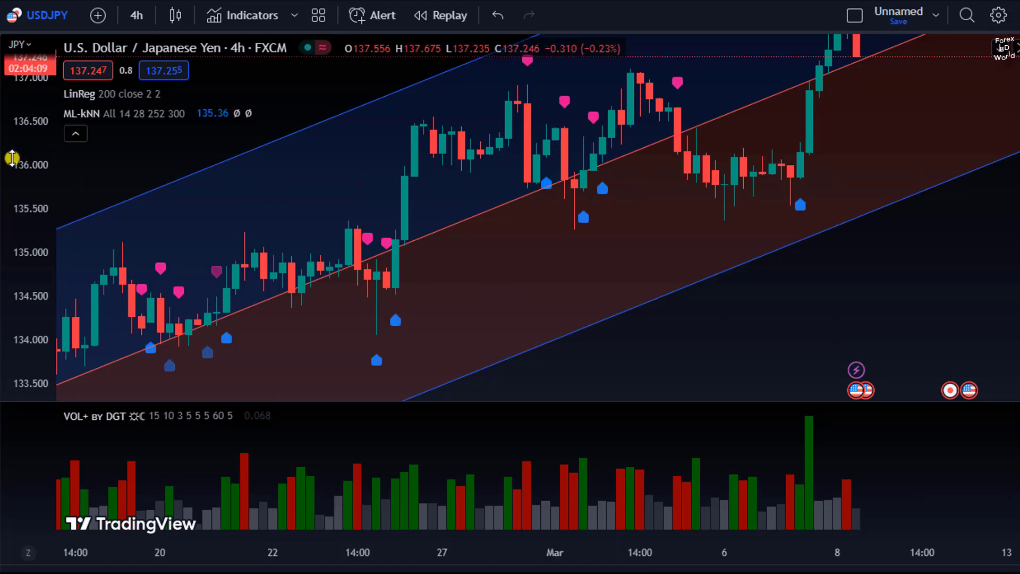
pyautogui.moveTo(428, 287)
pyautogui.mouseDown()
pyautogui.moveTo(485, 150)
pyautogui.moveTo(664, 72)
pyautogui.moveTo(724, 58)
pyautogui.moveTo(617, 126)
pyautogui.moveTo(423, 300)
pyautogui.mouseUp()
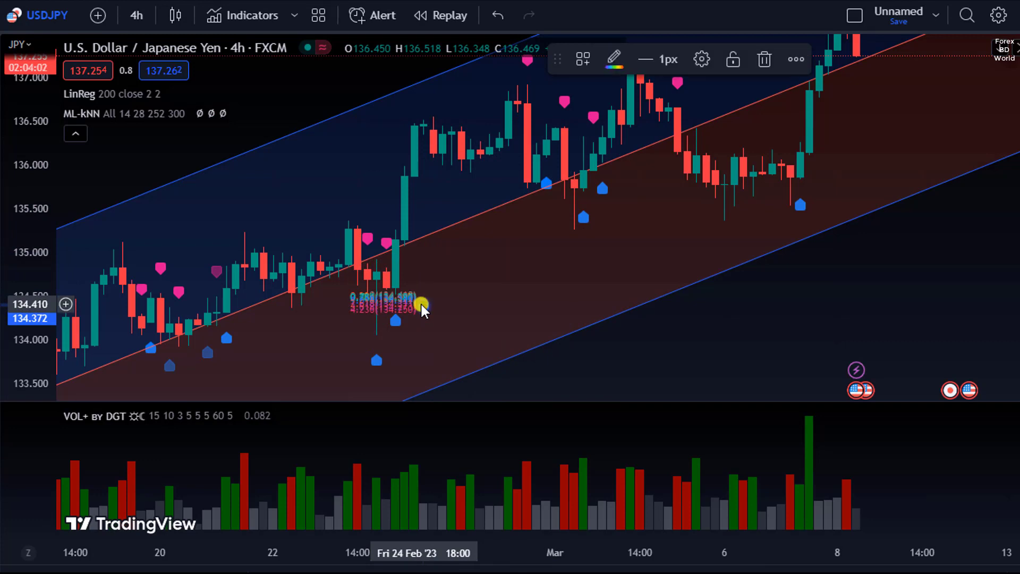
pyautogui.click(766, 63)
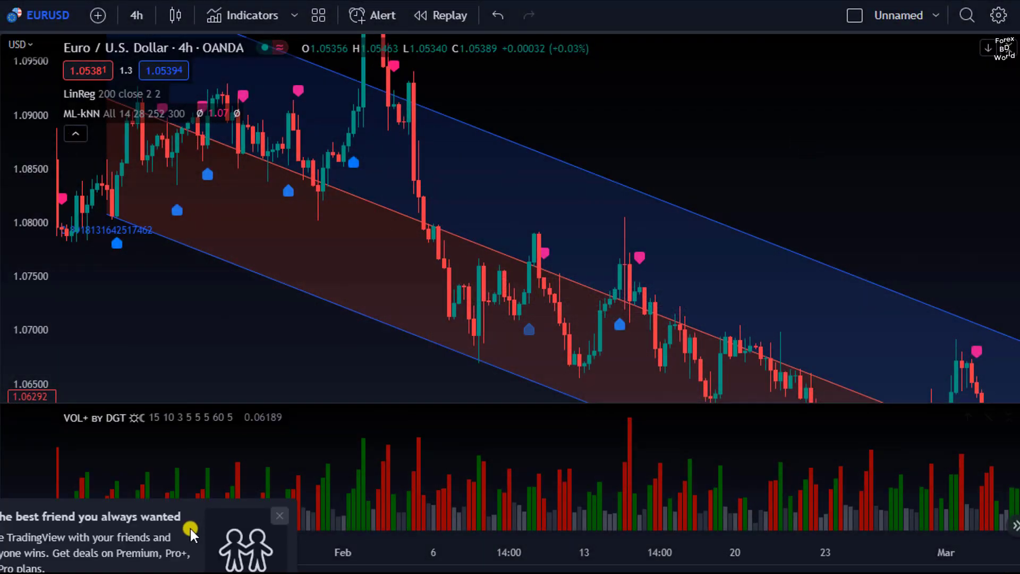
# - Close the promotional pop-up and examine the EURUSD sell signals around 9 February against the falling channel's middle line and volume
pyautogui.click(275, 516)
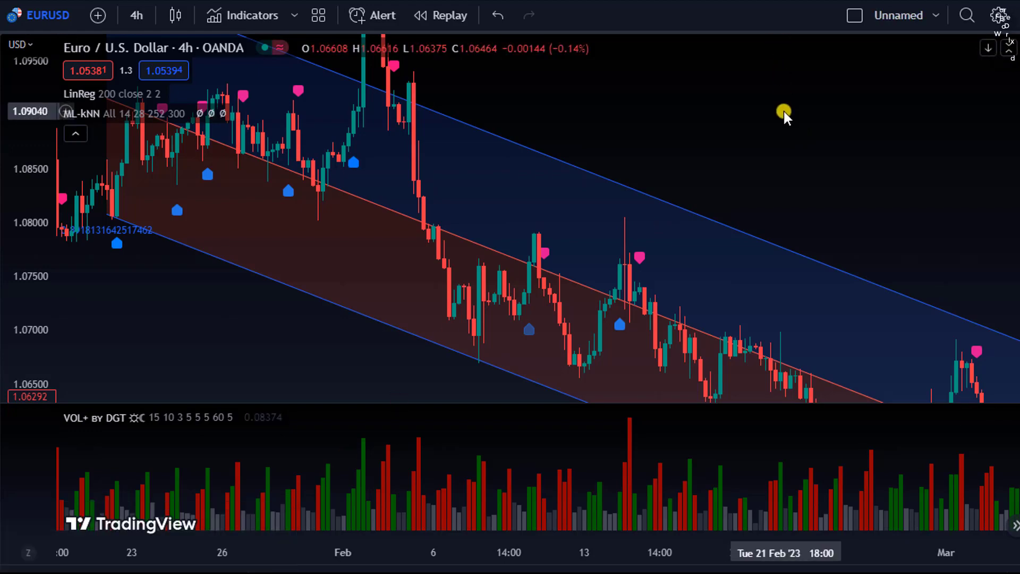
pyautogui.moveTo(772, 154); pyautogui.dragTo(401, 276)
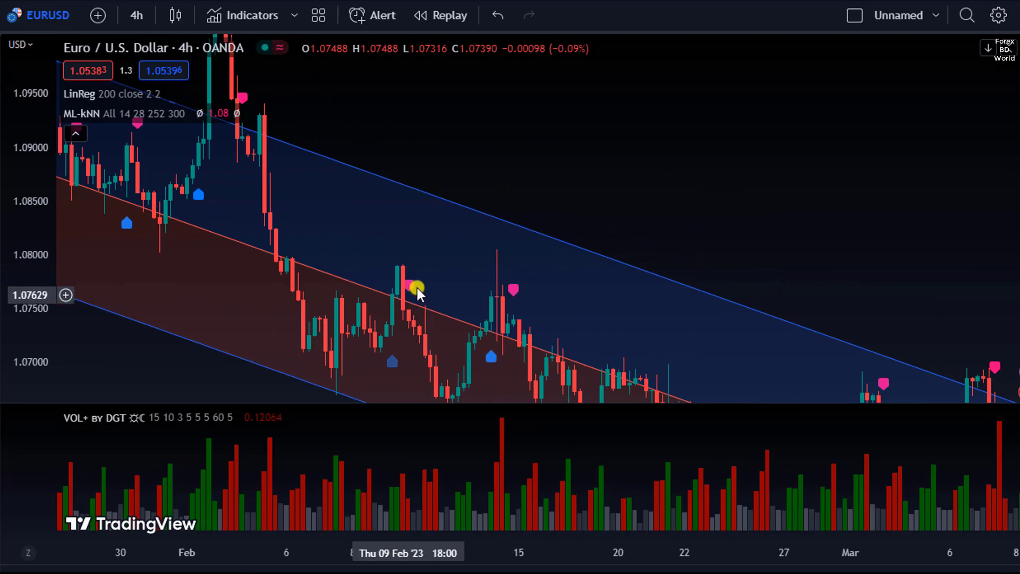
pyautogui.moveTo(543, 188); pyautogui.dragTo(455, 171)
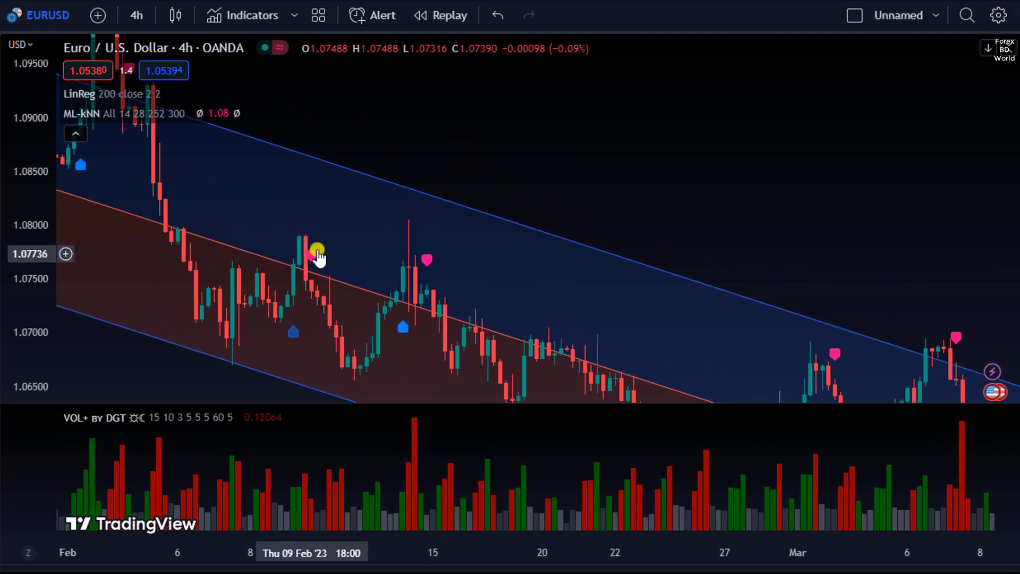
pyautogui.moveTo(366, 236); pyautogui.dragTo(621, 212)
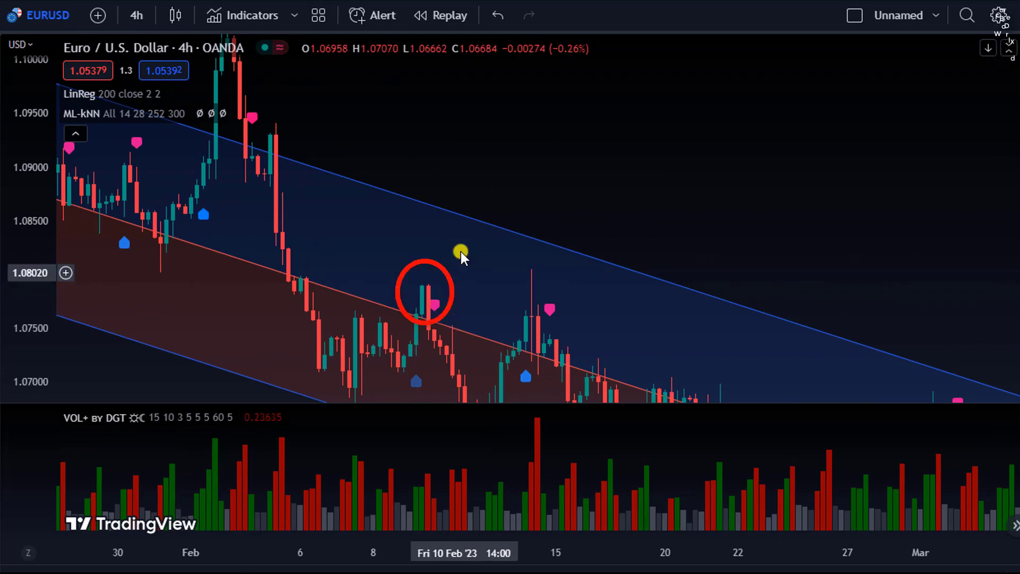
pyautogui.moveTo(496, 211); pyautogui.dragTo(504, 143)
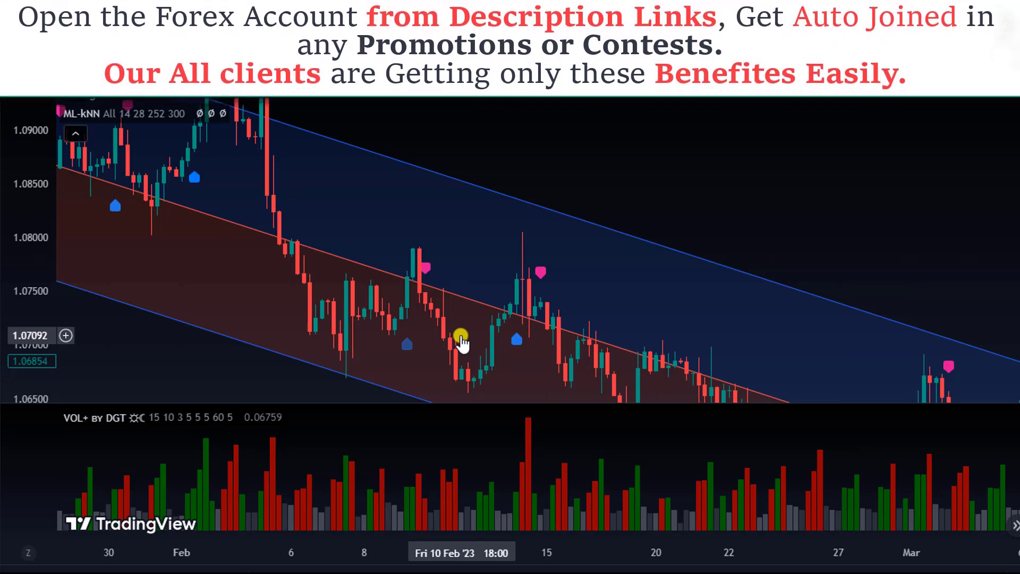
pyautogui.moveTo(592, 182); pyautogui.dragTo(432, 276)
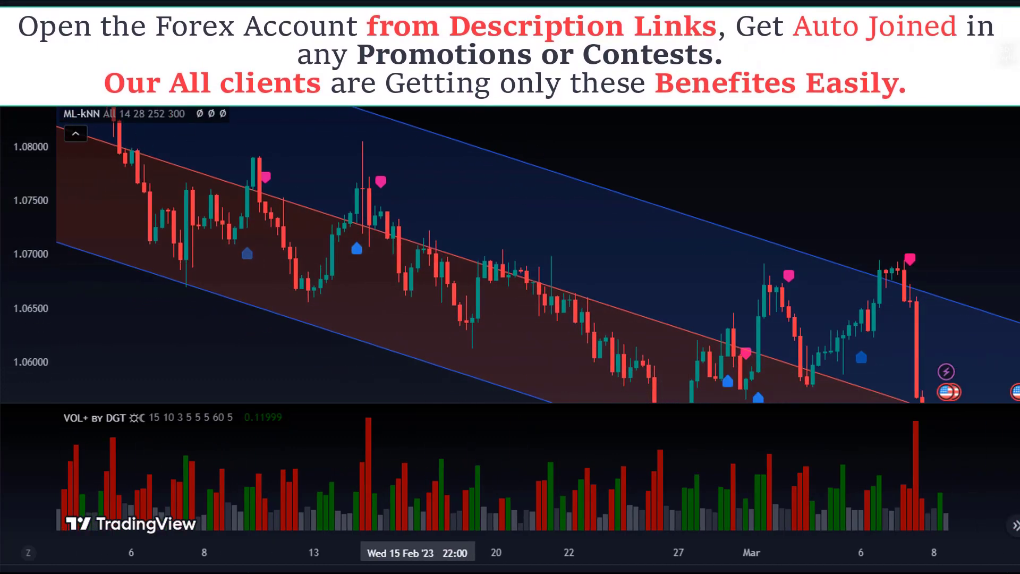
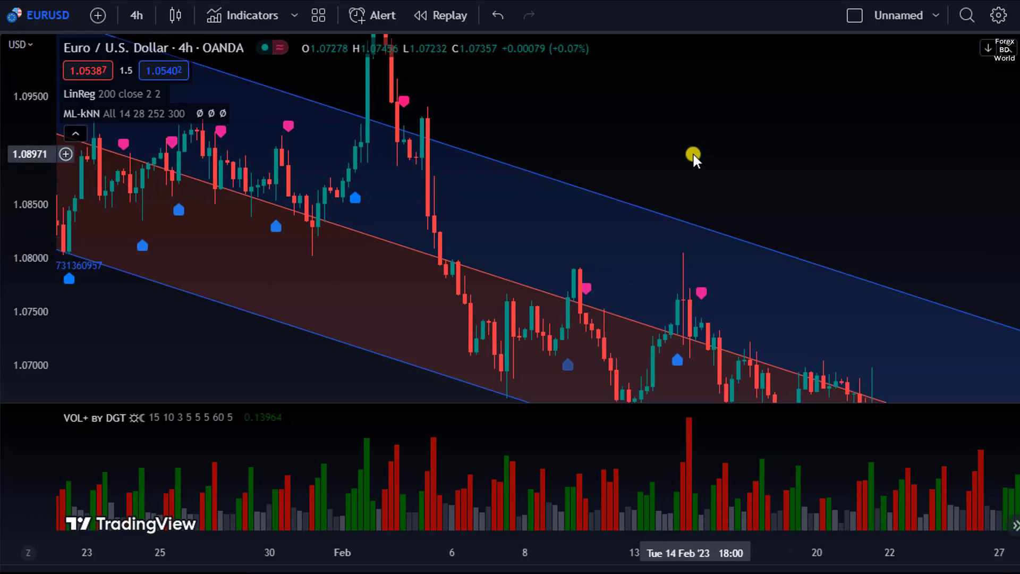
pyautogui.scroll(-3, 695, 158)
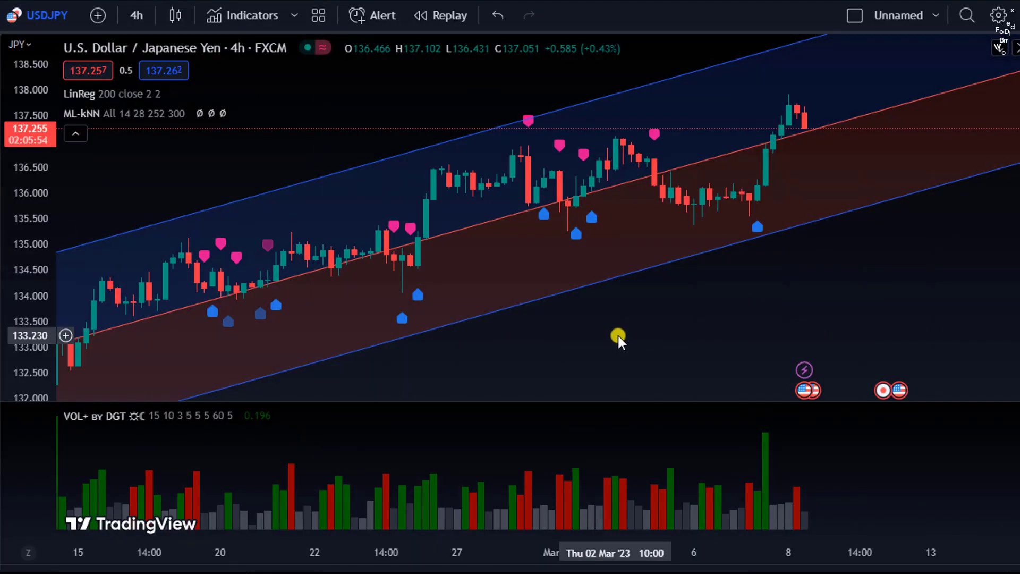
# - Review the USDJPY long setup of 24 February, comparing the candle crossing the channel's middle line with its signal, volume and the following rise
pyautogui.scroll(4, 619, 340)
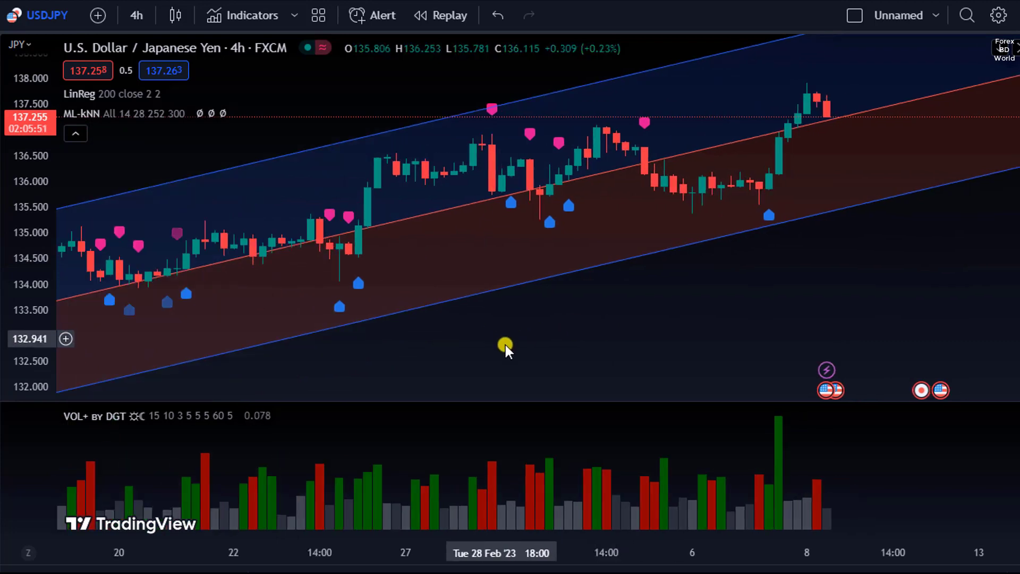
pyautogui.moveTo(505, 345); pyautogui.dragTo(563, 346)
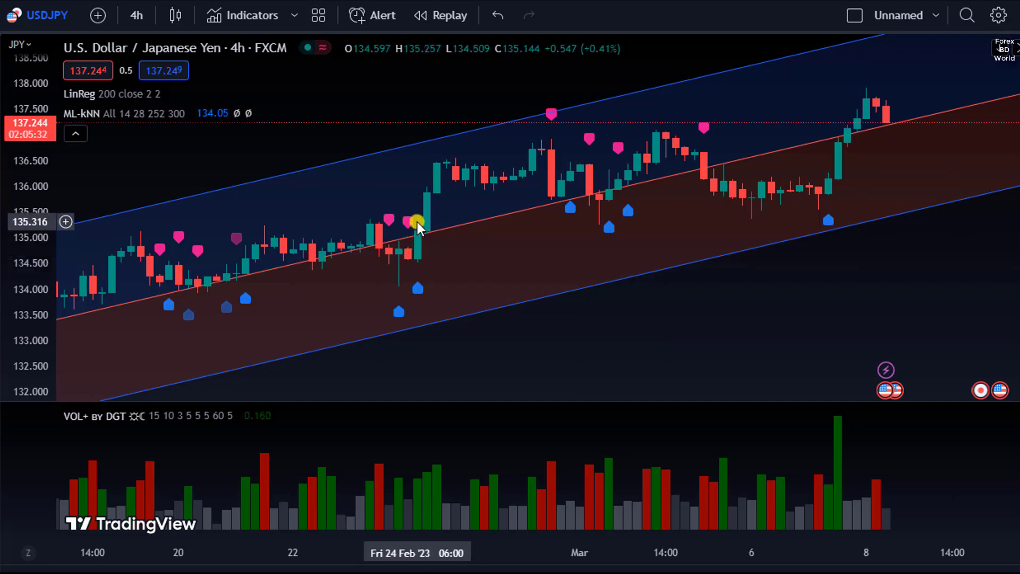
pyautogui.moveTo(409, 230); pyautogui.dragTo(423, 271)
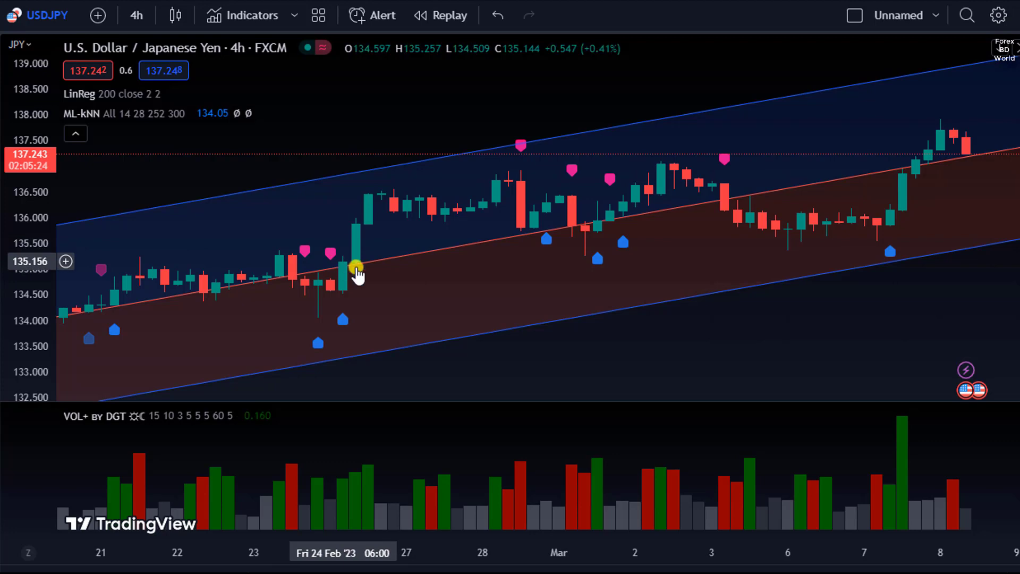
pyautogui.moveTo(59, 239); pyautogui.dragTo(59, 159)
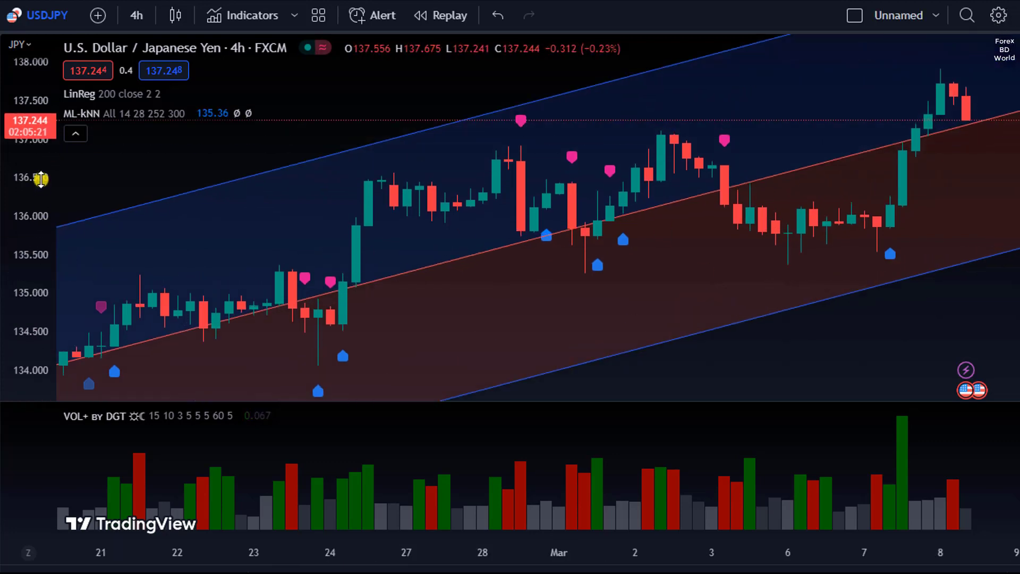
pyautogui.moveTo(177, 180); pyautogui.dragTo(424, 216)
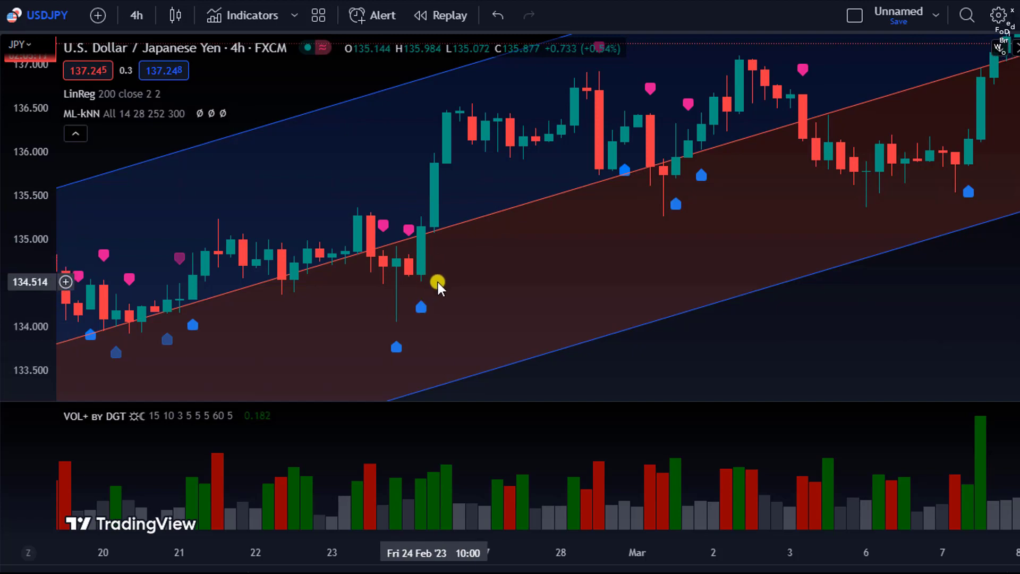
pyautogui.scroll(-2, 342, 244)
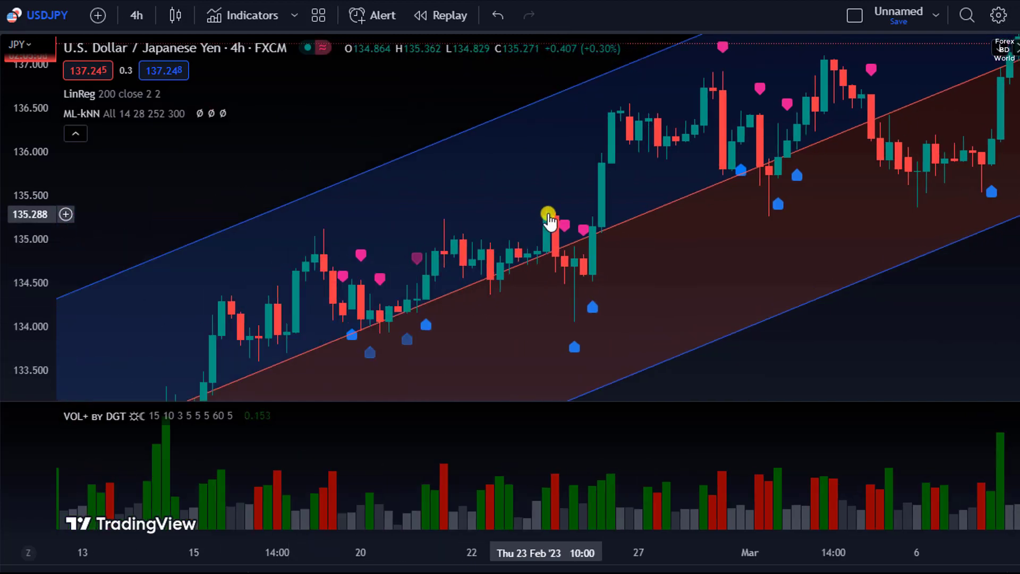
pyautogui.scroll(-2, 499, 208)
pyautogui.moveTo(383, 170); pyautogui.dragTo(264, 141)
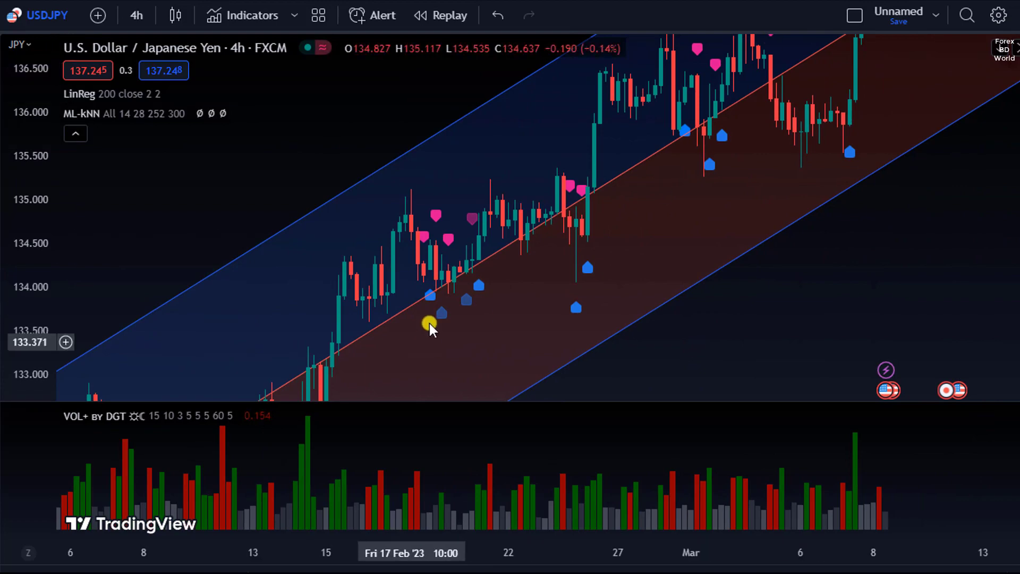
pyautogui.scroll(5, 502, 266)
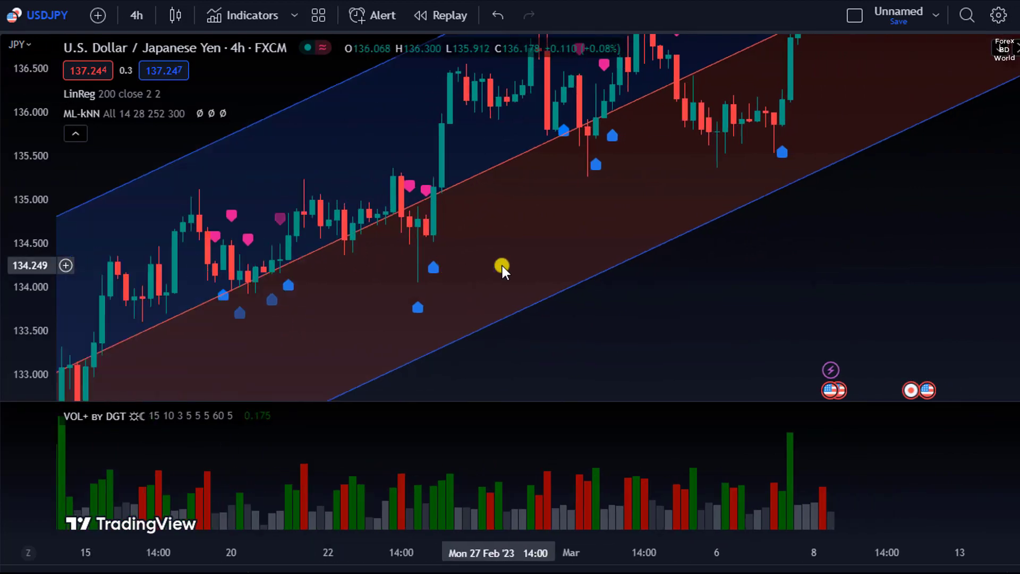
pyautogui.moveTo(569, 356); pyautogui.dragTo(642, 413)
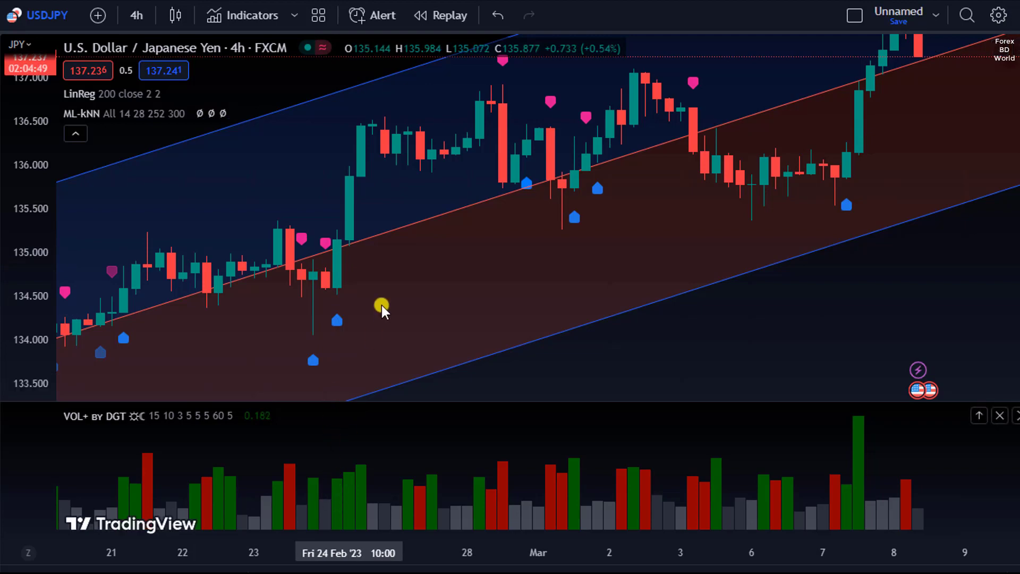
pyautogui.scroll(-3, 387, 297)
pyautogui.moveTo(390, 141); pyautogui.dragTo(255, 208)
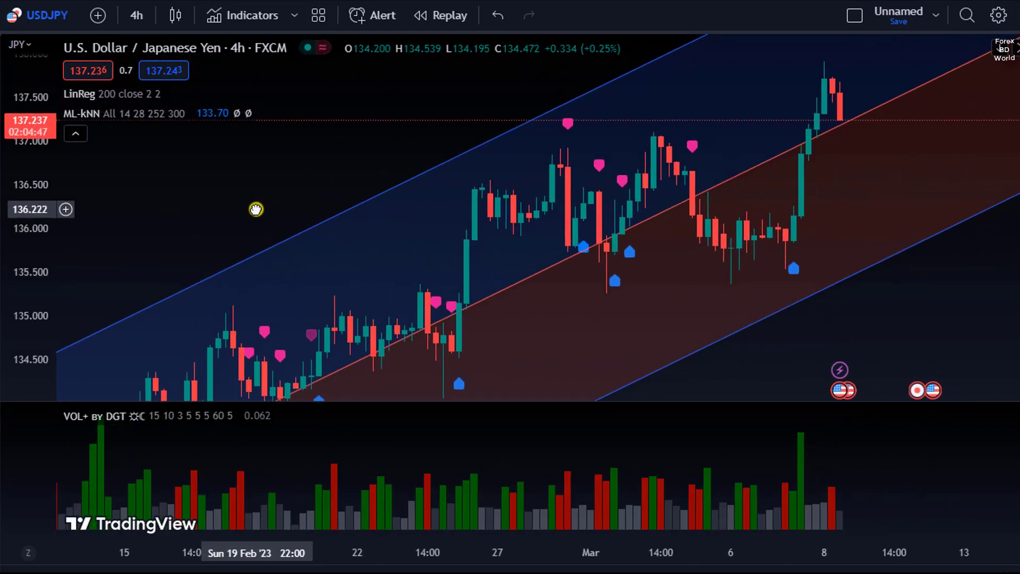
pyautogui.scroll(2, 345, 157)
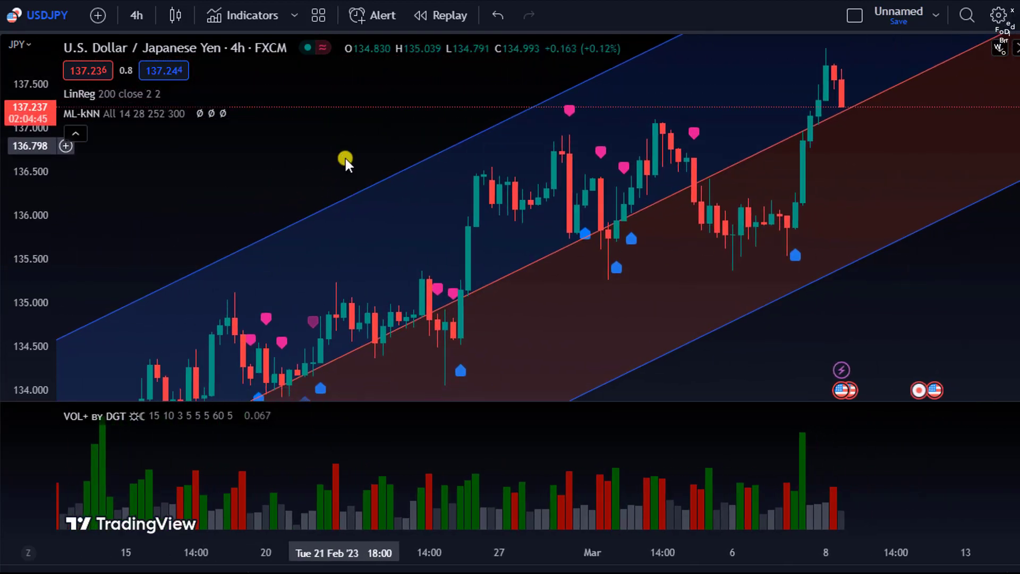
pyautogui.moveTo(296, 147); pyautogui.dragTo(353, 95)
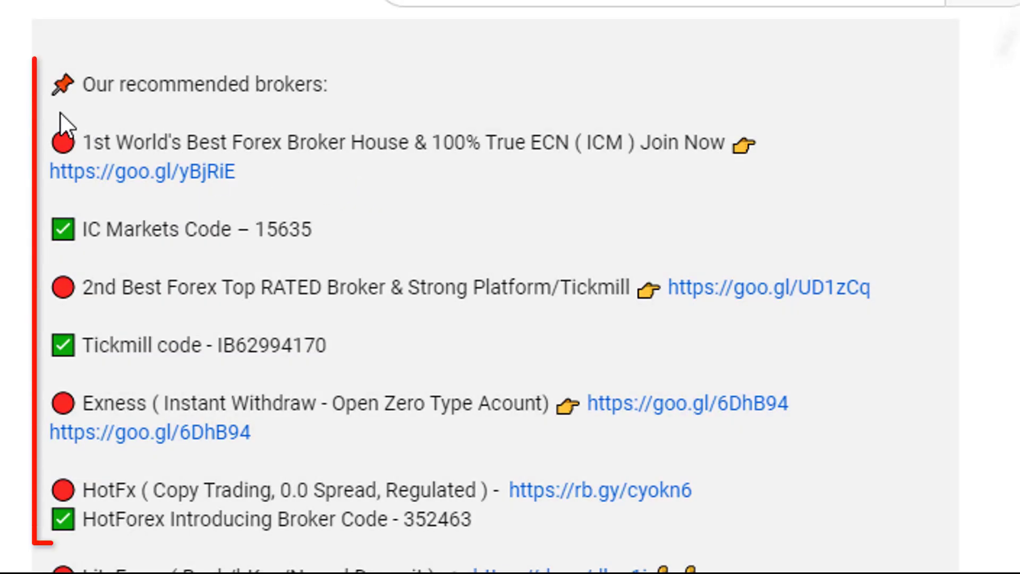
# - Review the recommended brokers in the YouTube video description, highlighting the entries from the first broker through the HotFx link
pyautogui.moveTo(53, 136)
pyautogui.mouseDown()
pyautogui.moveTo(400, 352)
pyautogui.moveTo(693, 494)
pyautogui.mouseUp()
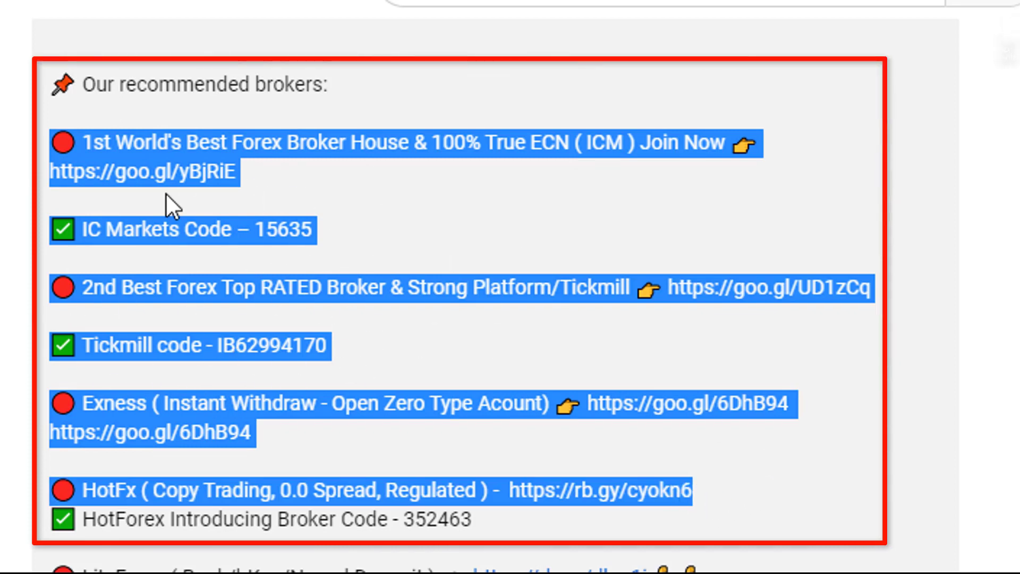
pyautogui.click(786, 197)
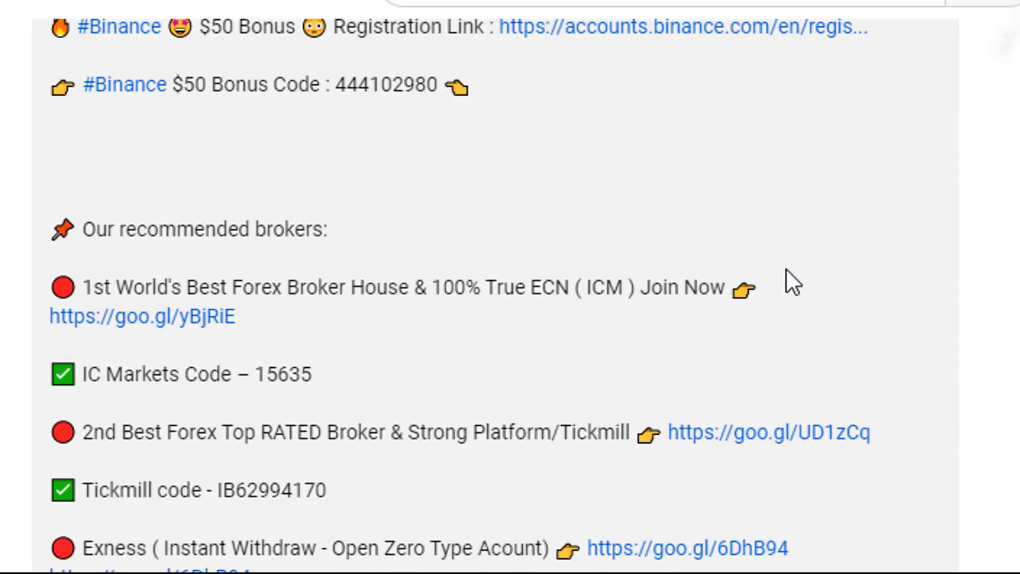
pyautogui.moveTo(83, 112)
pyautogui.mouseDown()
pyautogui.moveTo(206, 235)
pyautogui.moveTo(710, 505)
pyautogui.mouseUp()
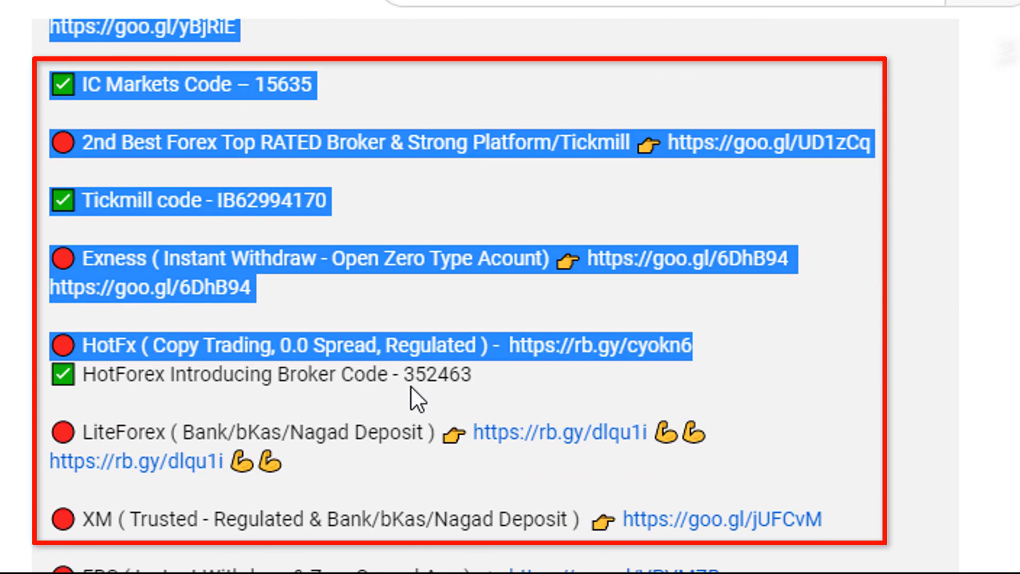
pyautogui.click(787, 126)
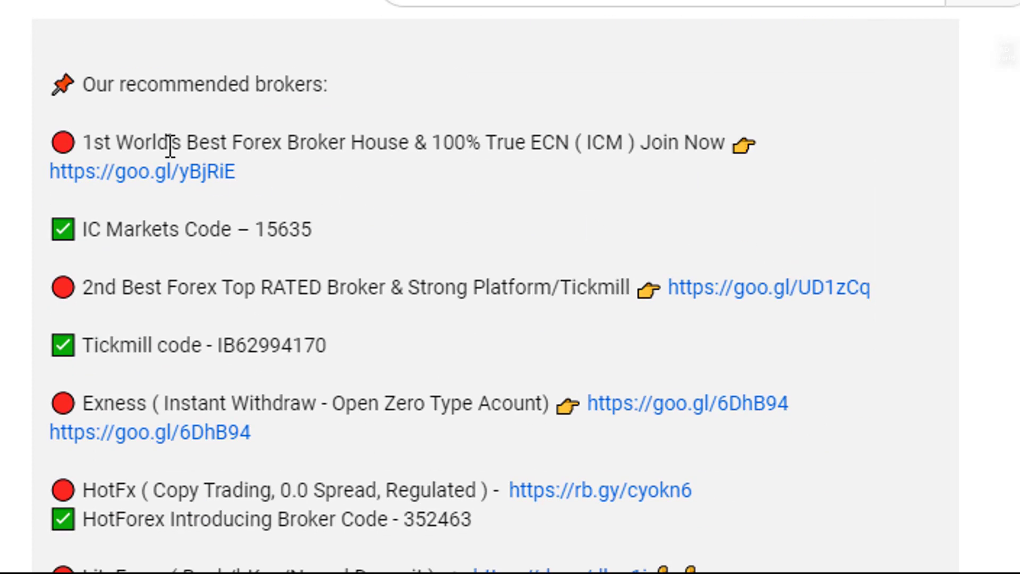
pyautogui.moveTo(81, 133); pyautogui.dragTo(709, 498)
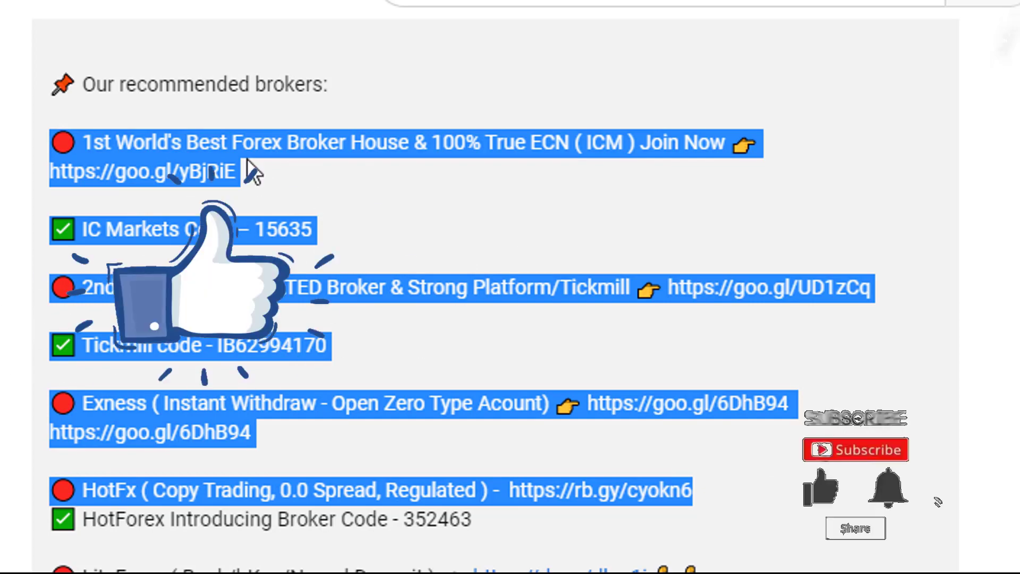
pyautogui.scroll(-4, 412, 351)
pyautogui.click(415, 384)
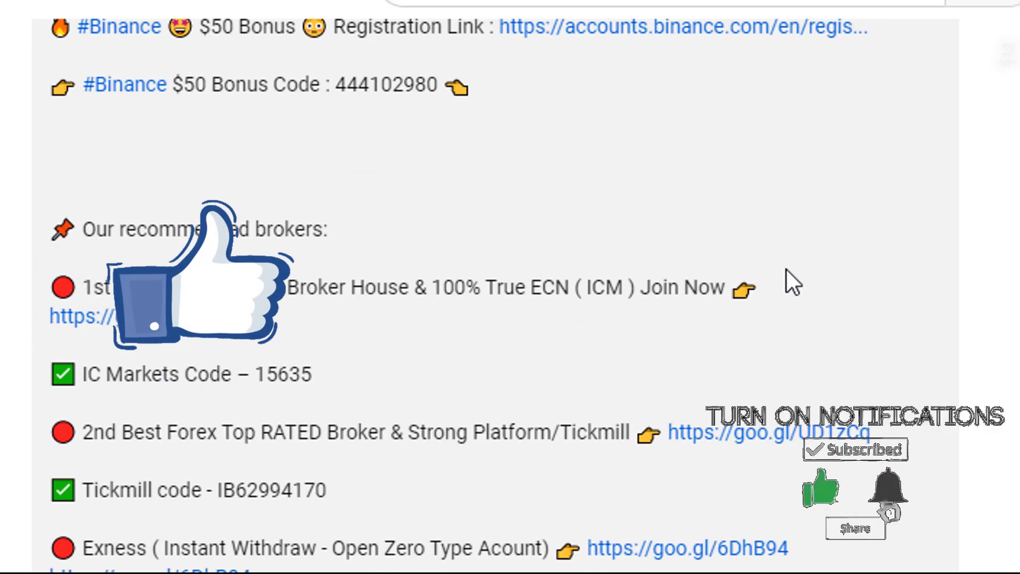
pyautogui.scroll(-3, 685, 252)
pyautogui.moveTo(60, 113); pyautogui.dragTo(707, 498)
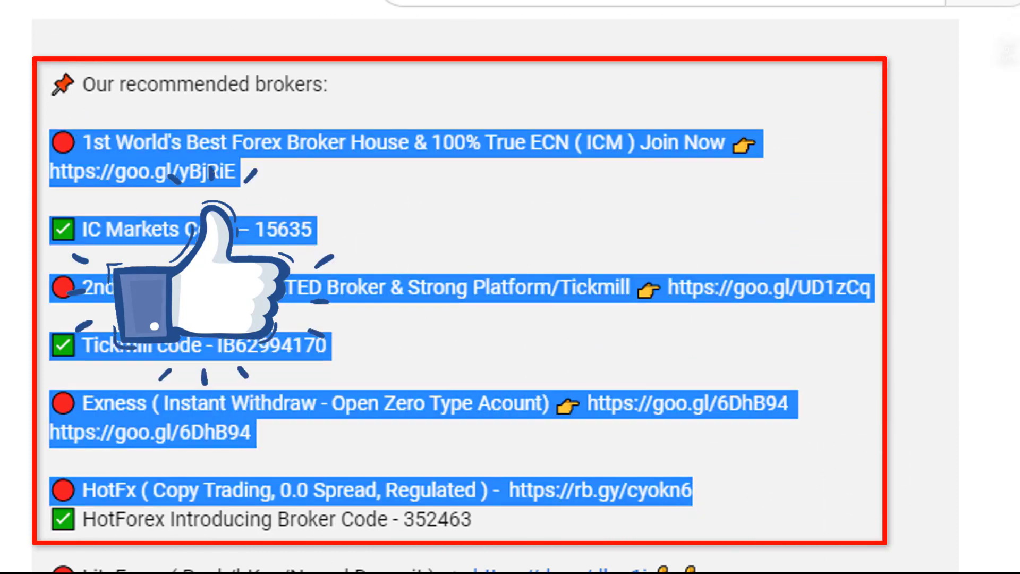